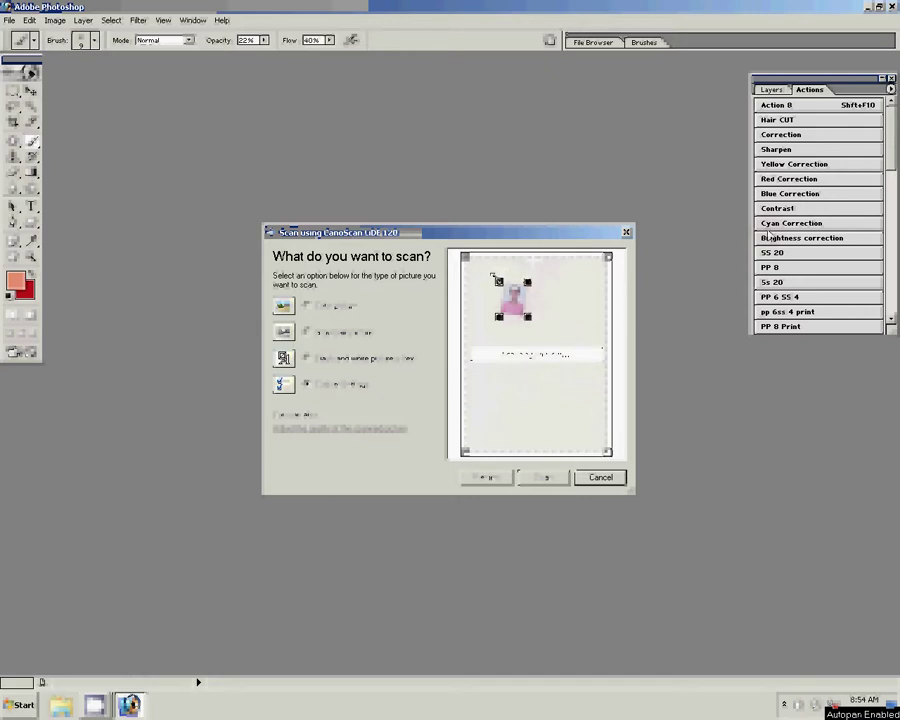
- Widen the scan preview frame around the passport photo and scan it into Photoshop
mouse_move(535, 321)
mouse_down()
mouse_move(539, 327)
mouse_move(493, 323)
mouse_up()
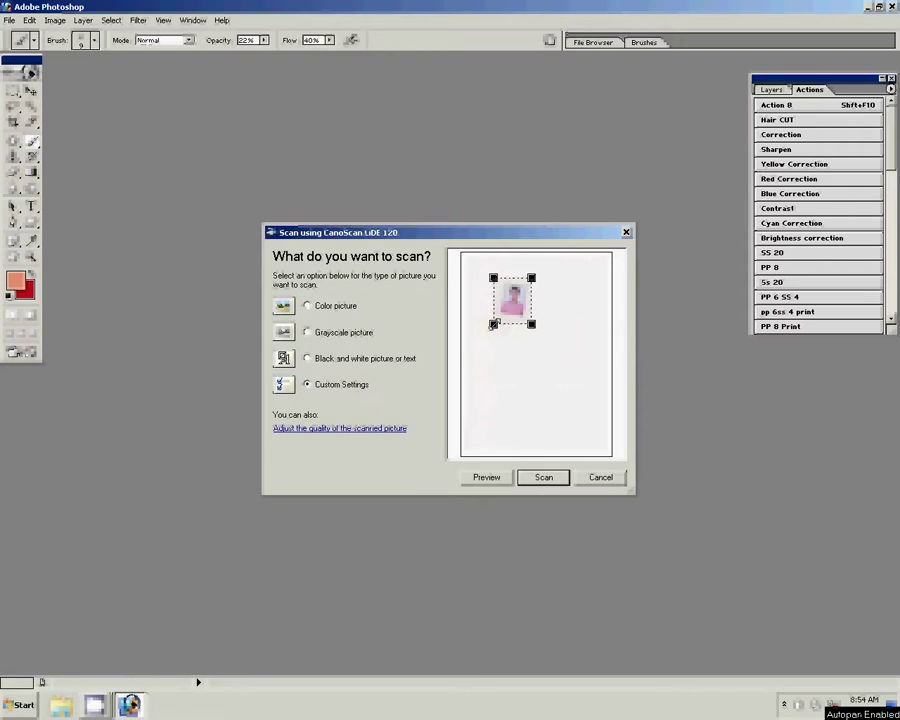
click(538, 477)
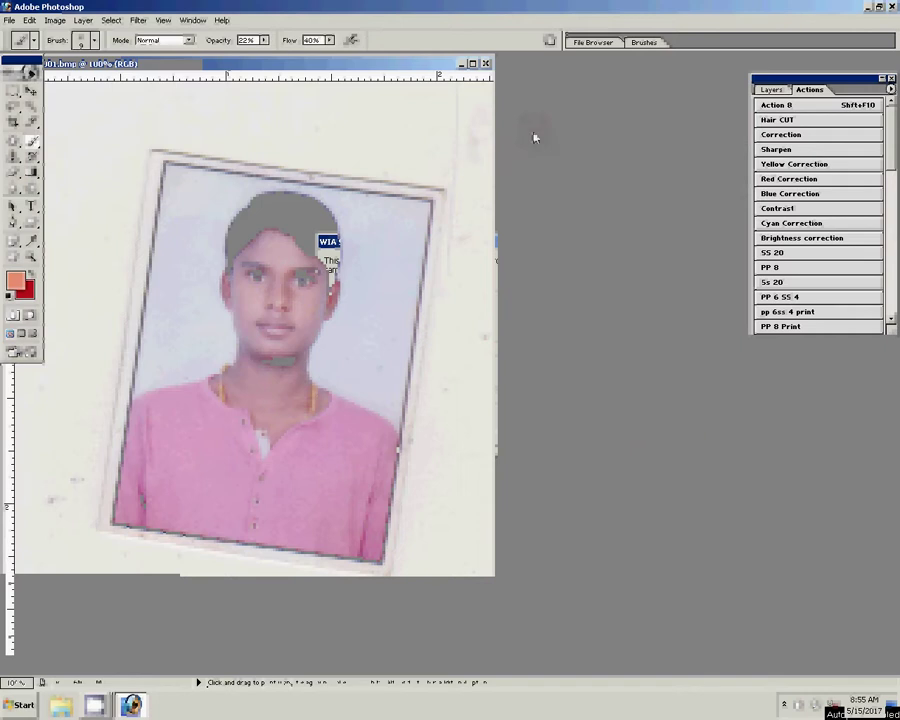
- Copy the scan to a new layer, rotate it about -8.4° upright, and prepare a 3.4 × 4.4 cm crop
key(ctrl+a)
key(ctrl+j)
key(v)
key(ctrl+minus)
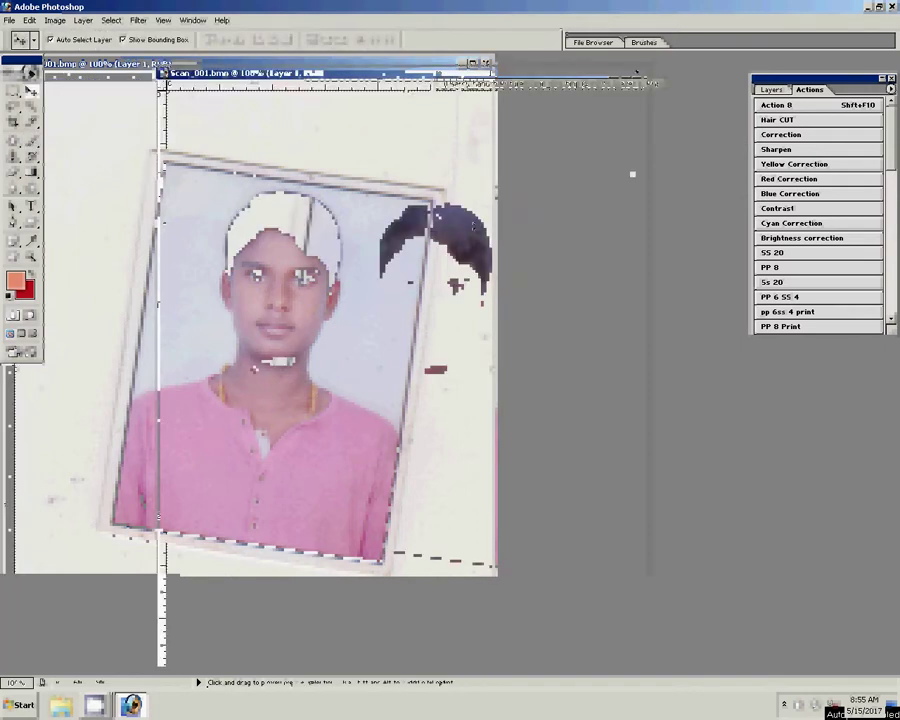
key(ctrl+t)
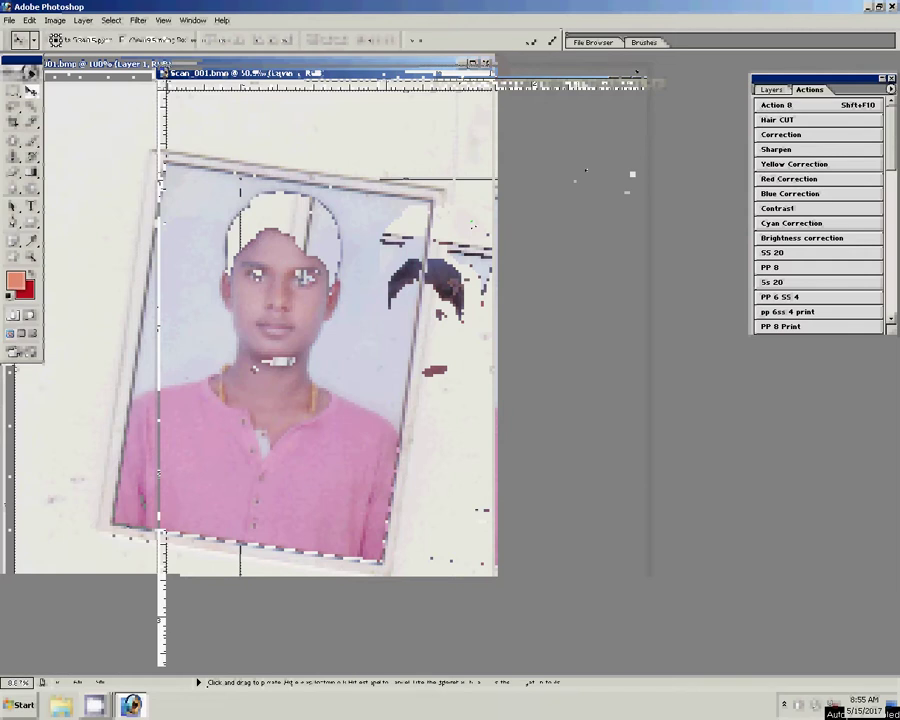
drag(473, 225, 566, 128)
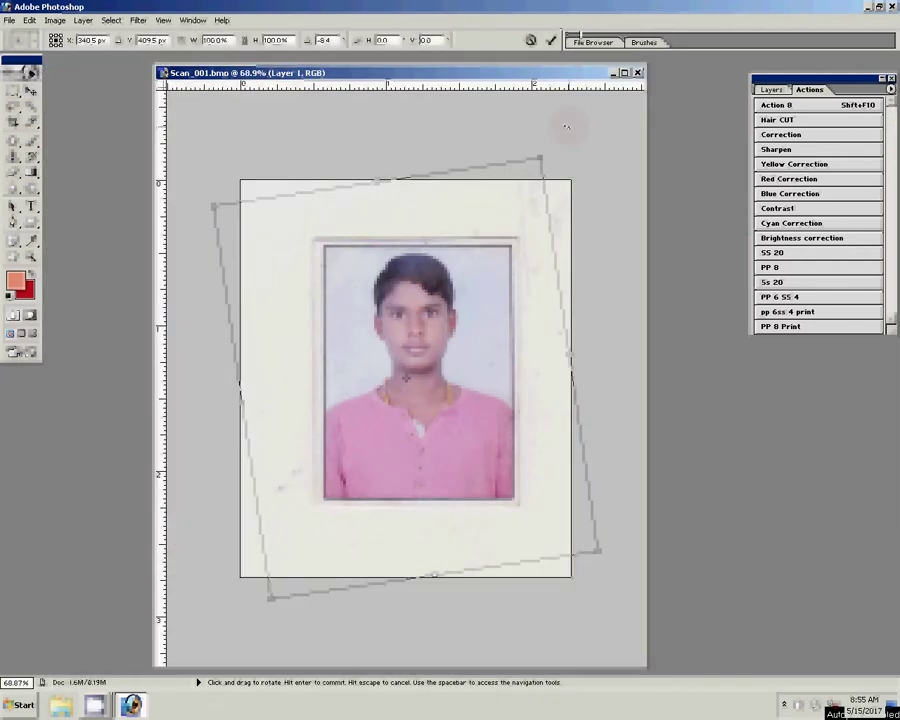
key(Return)
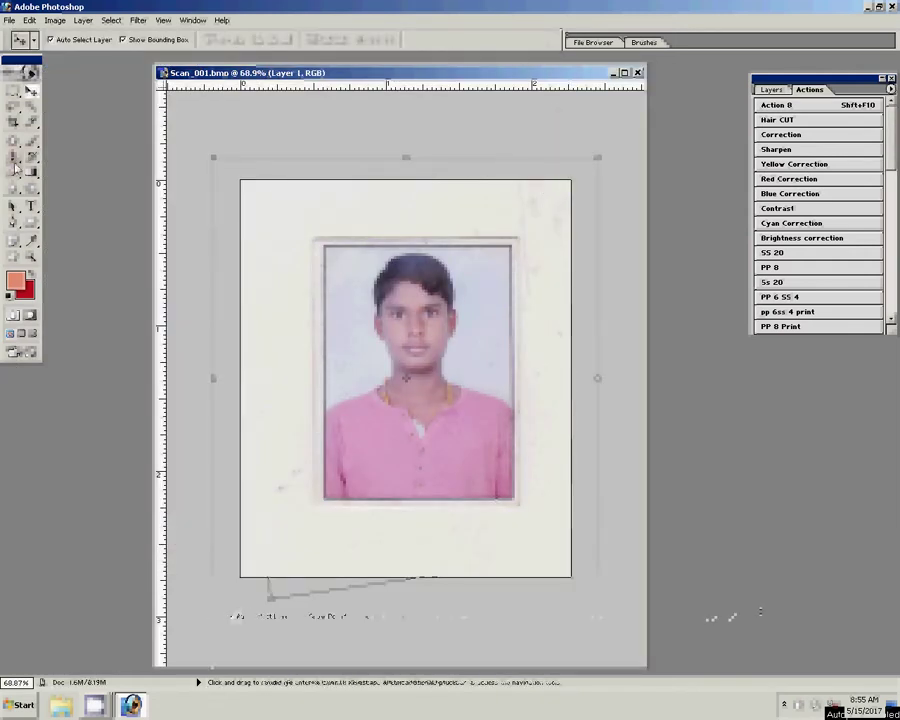
click(13, 121)
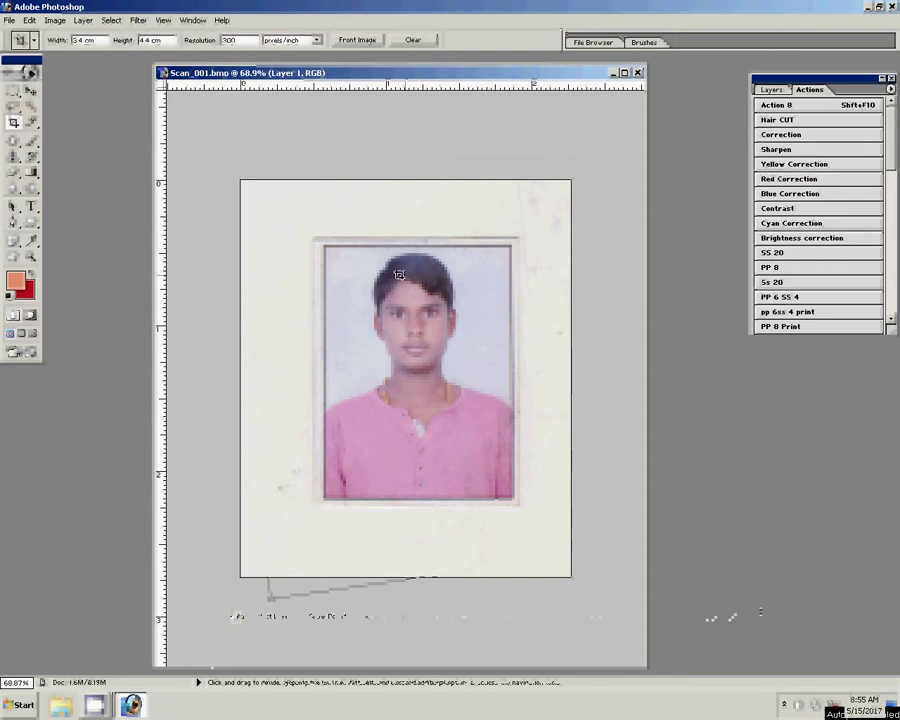
- Crop to the 3.4 × 4.4 cm photo and apply Auto Color correction
drag(333, 263, 507, 503)
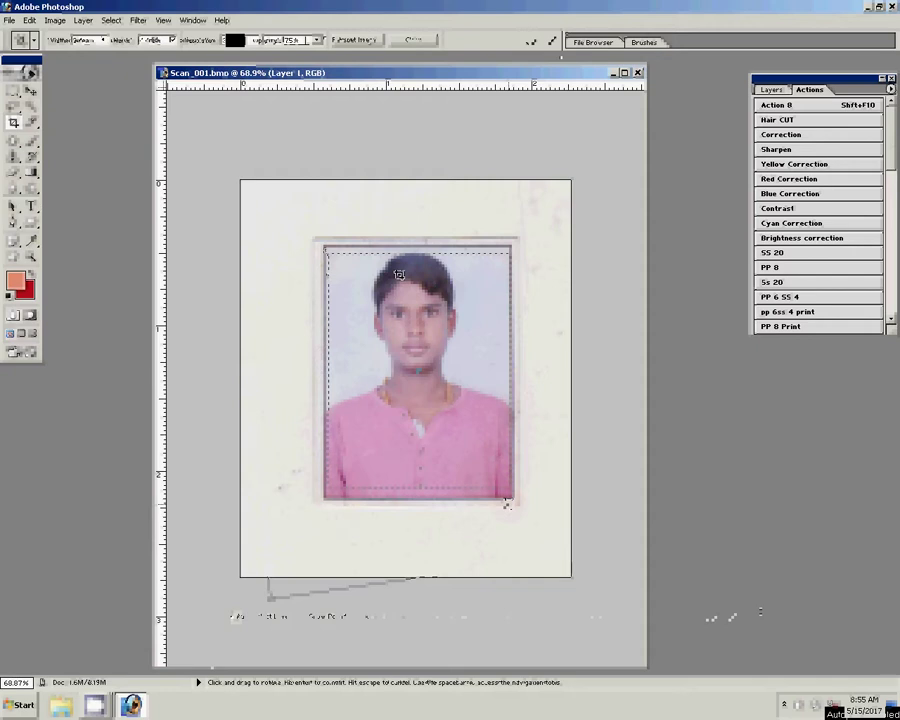
key(Return)
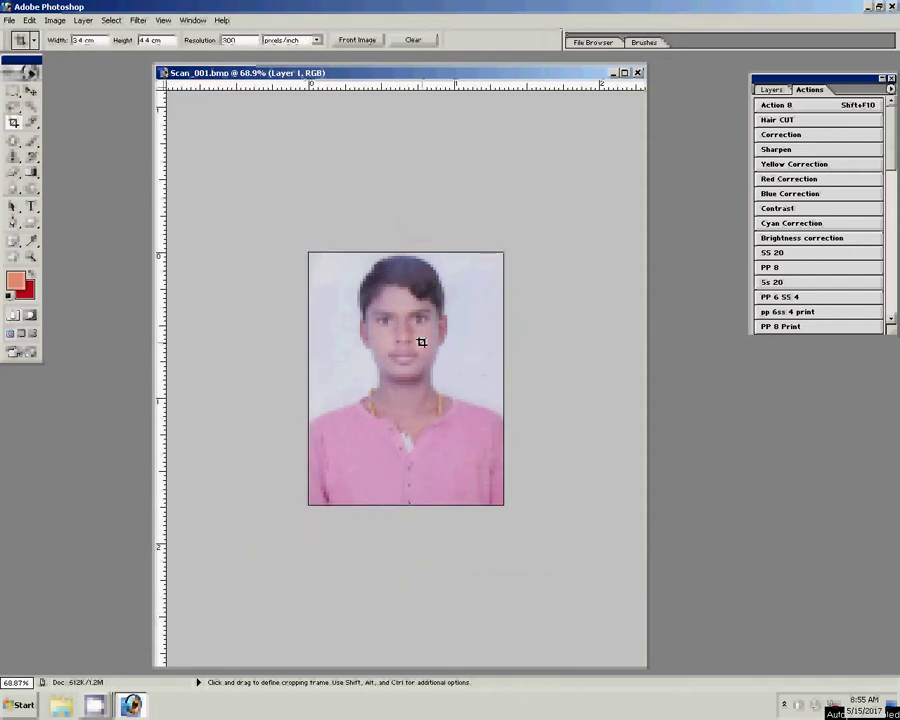
click(55, 20)
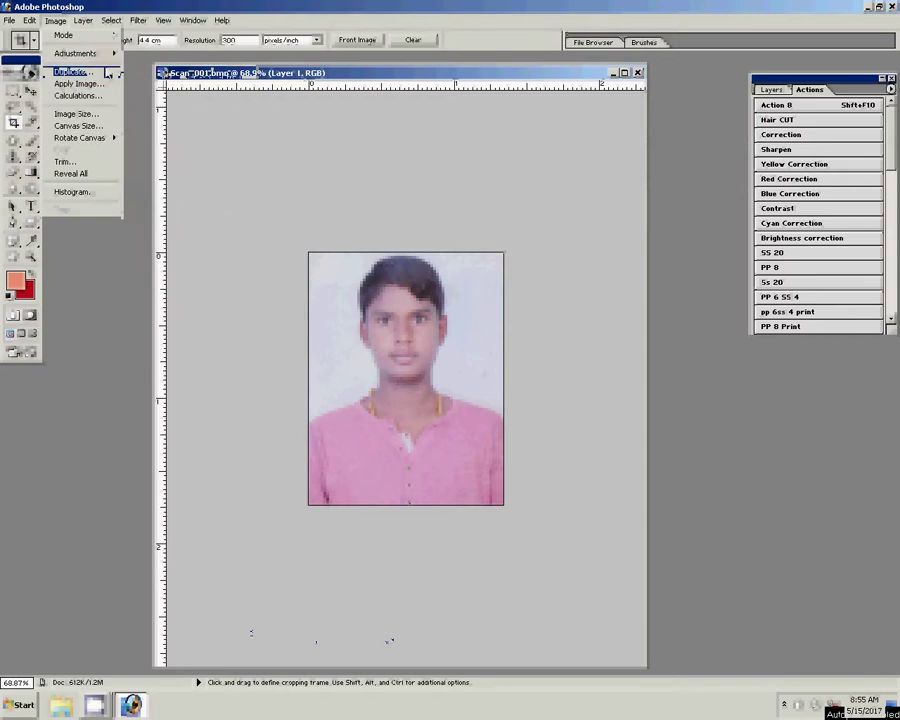
mouse_move(76, 53)
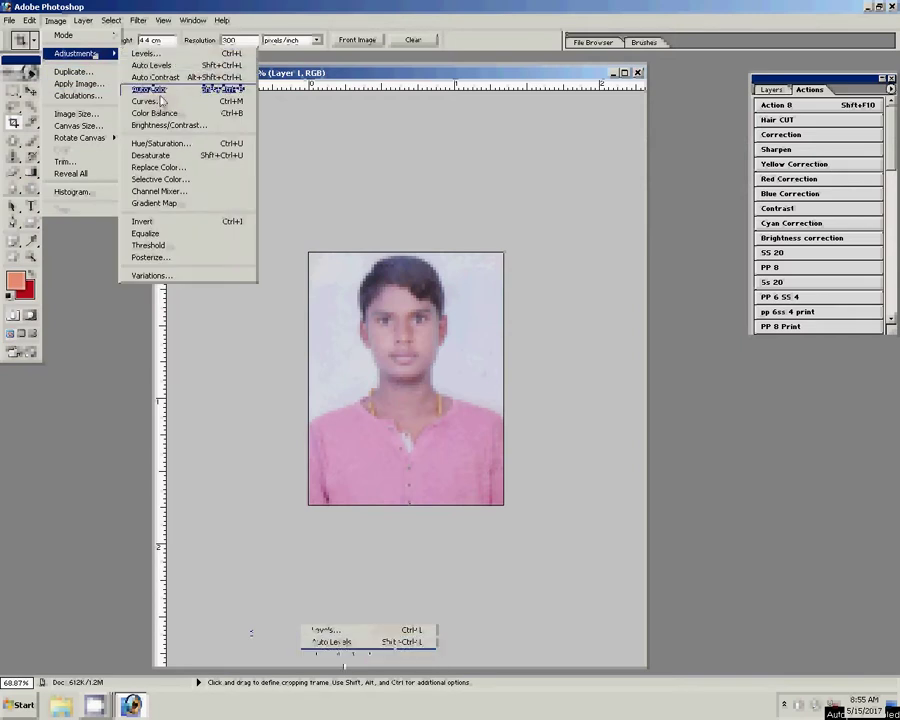
click(158, 90)
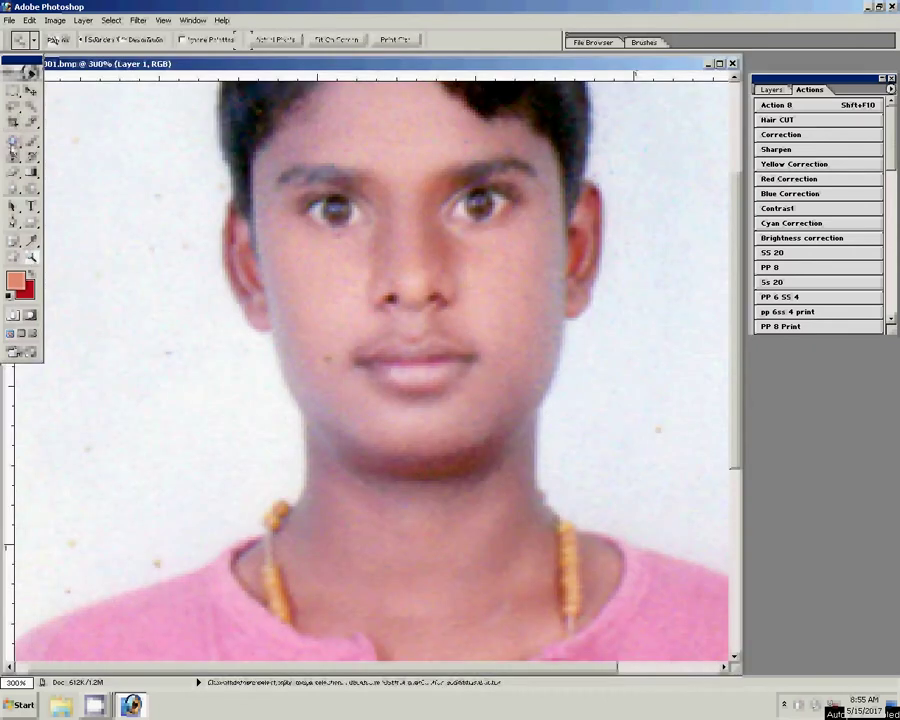
- Patch away background specks left of the face, below it, and around the eyes
click(12, 143)
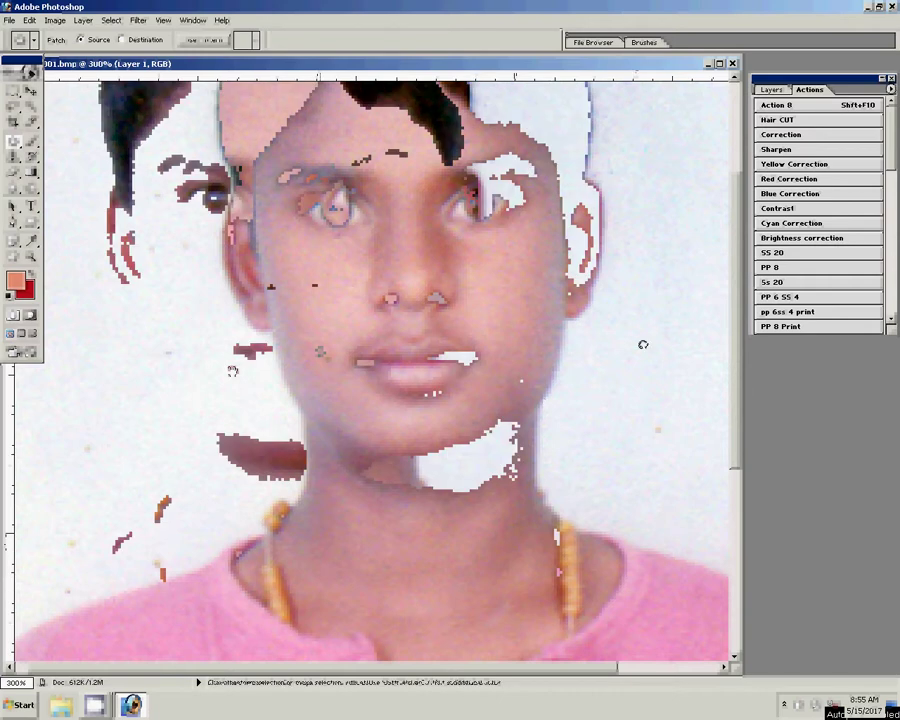
click(589, 238)
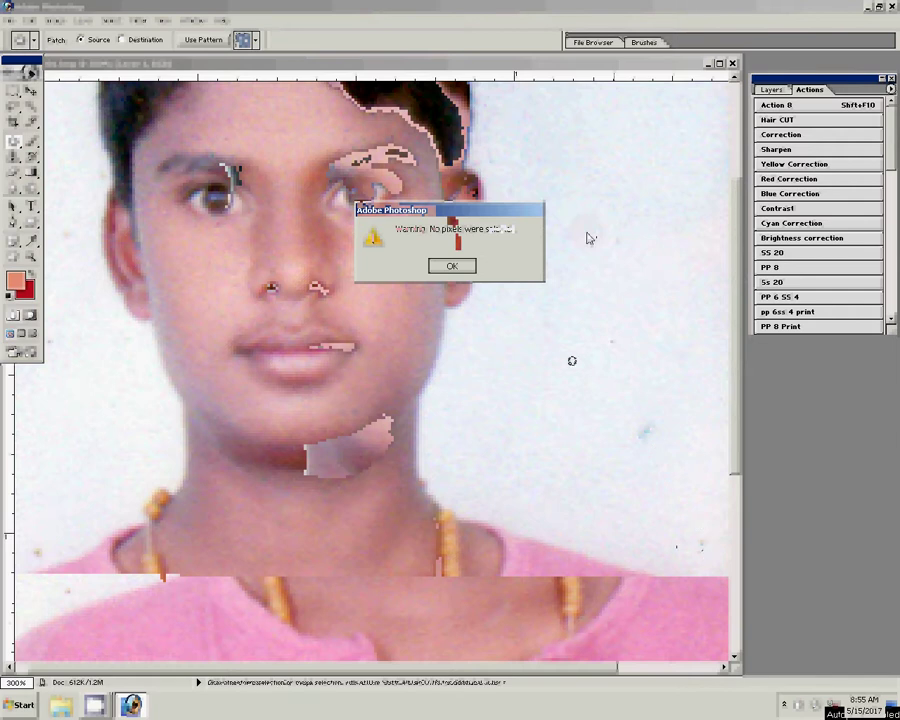
key(Return)
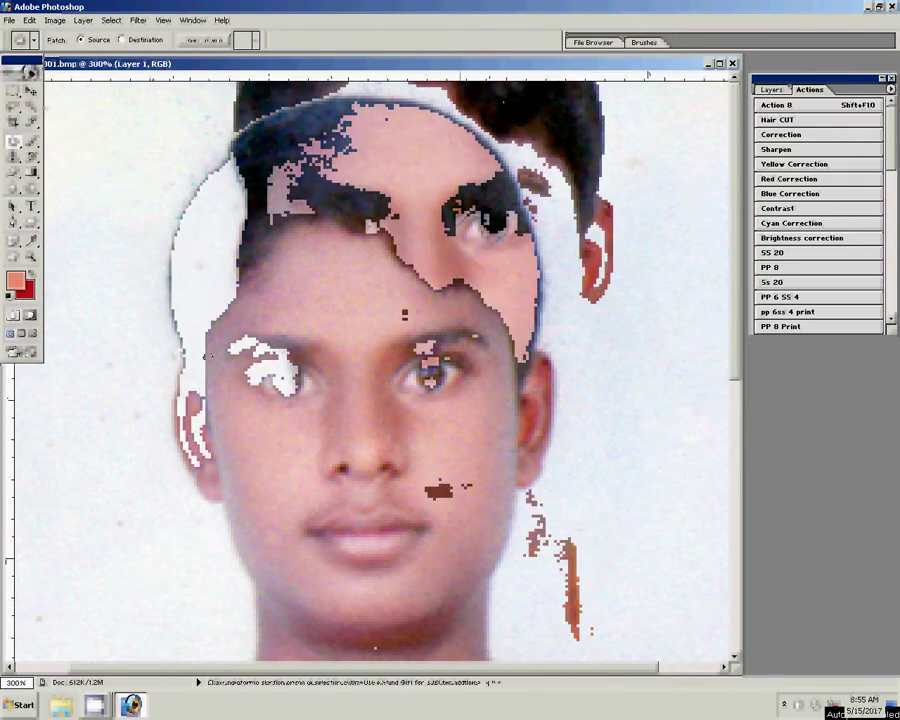
mouse_move(96, 287)
mouse_down()
mouse_move(137, 317)
mouse_move(170, 190)
mouse_up()
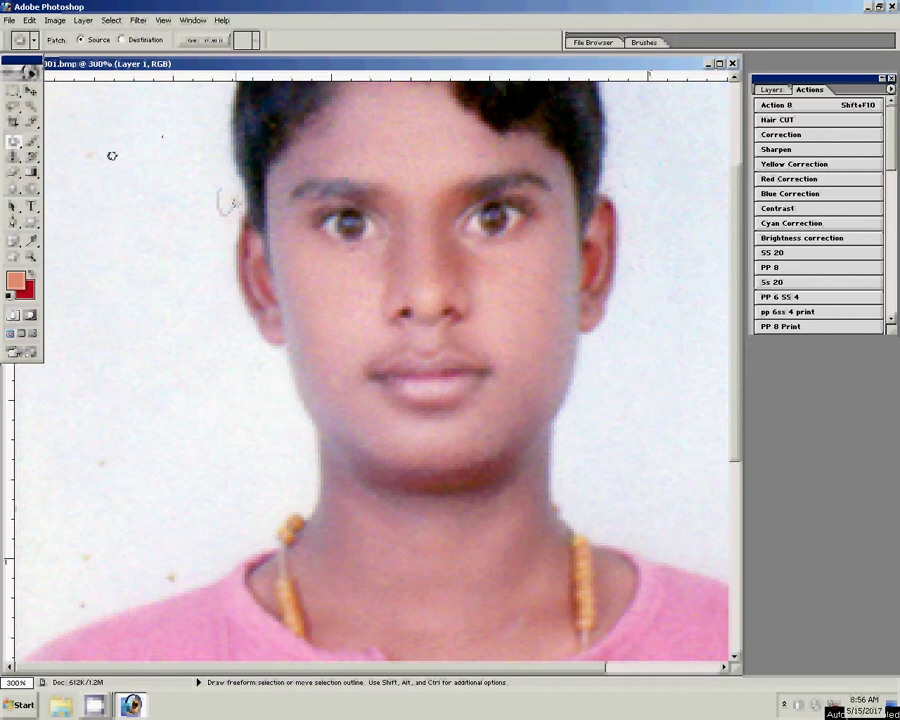
drag(146, 431, 149, 437)
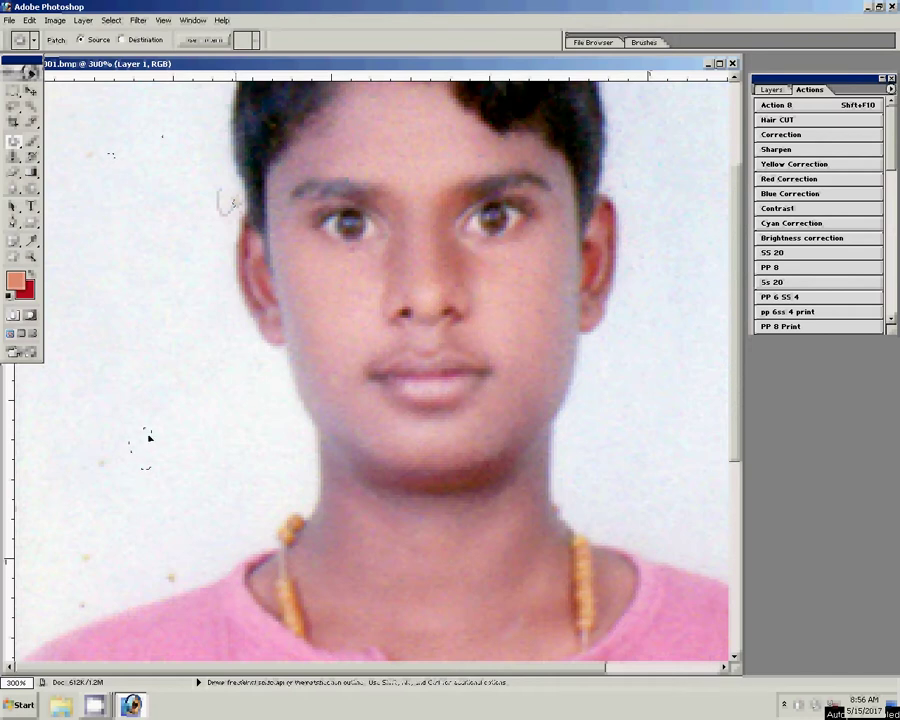
key(ctrl+d)
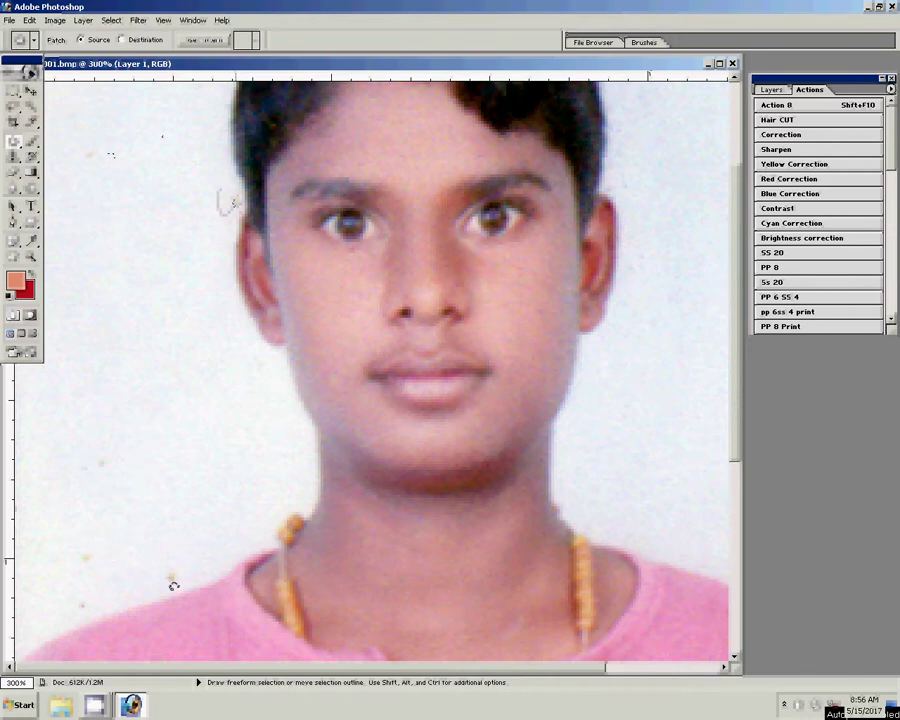
drag(345, 212, 525, 208)
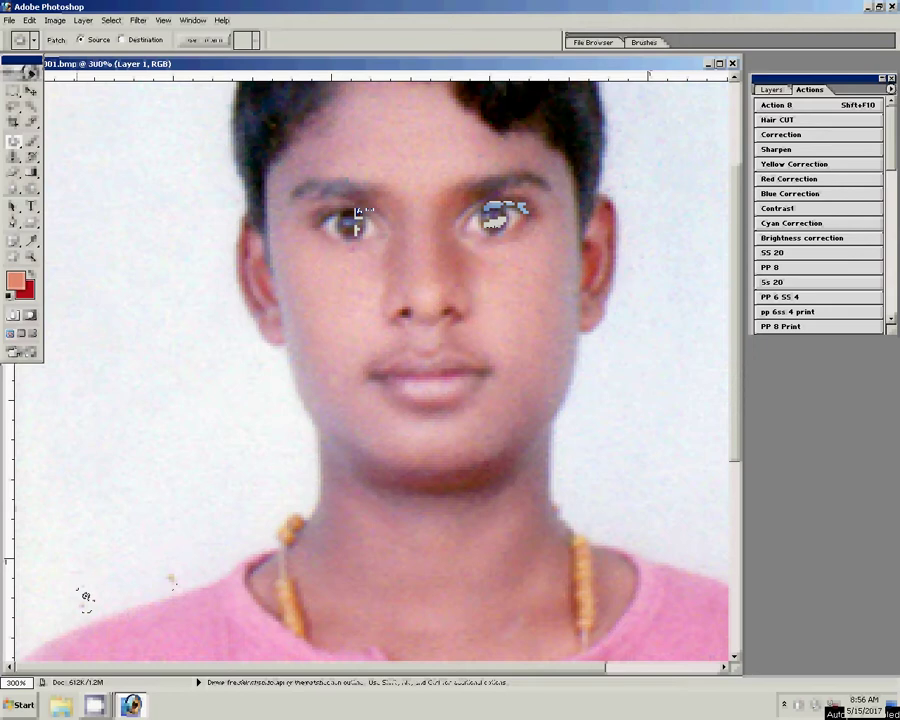
key(z)
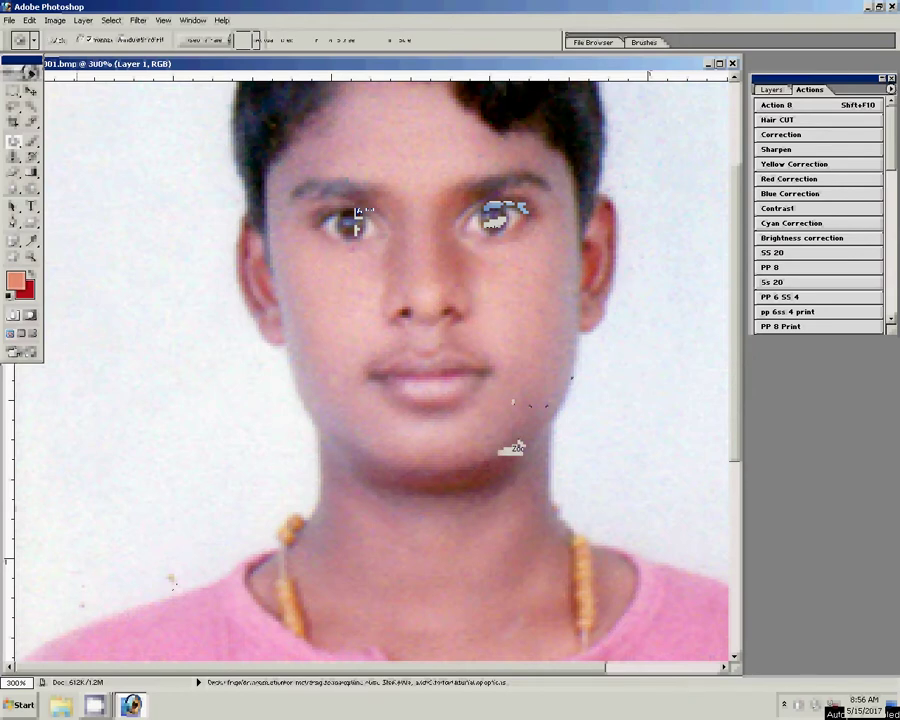
alt+click(512, 447)
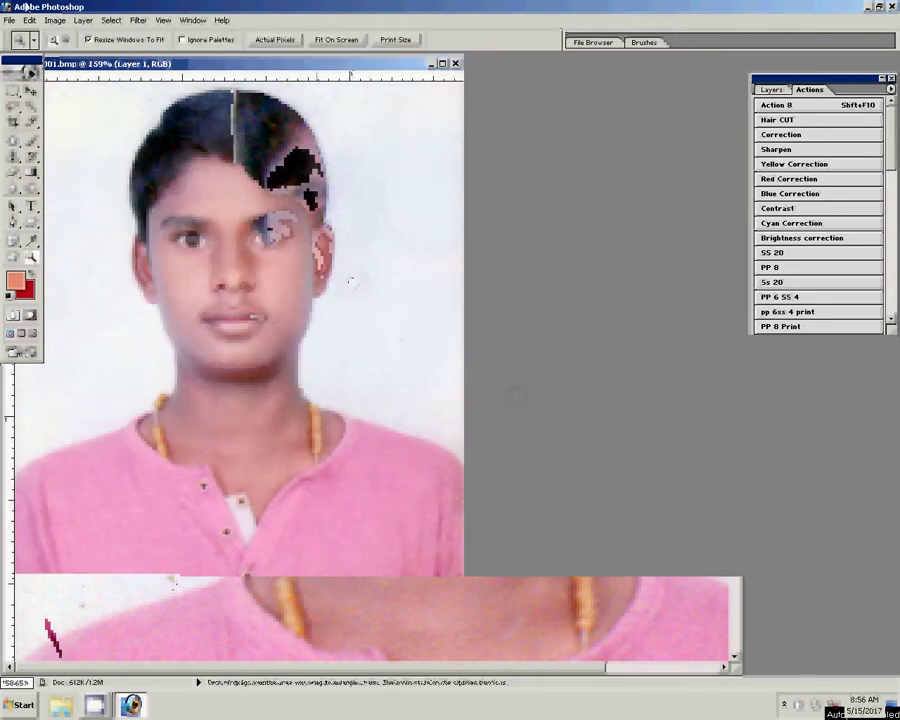
- Apply a Color Balance with midtone Yellow/Blue at -34
click(55, 20)
mouse_move(76, 53)
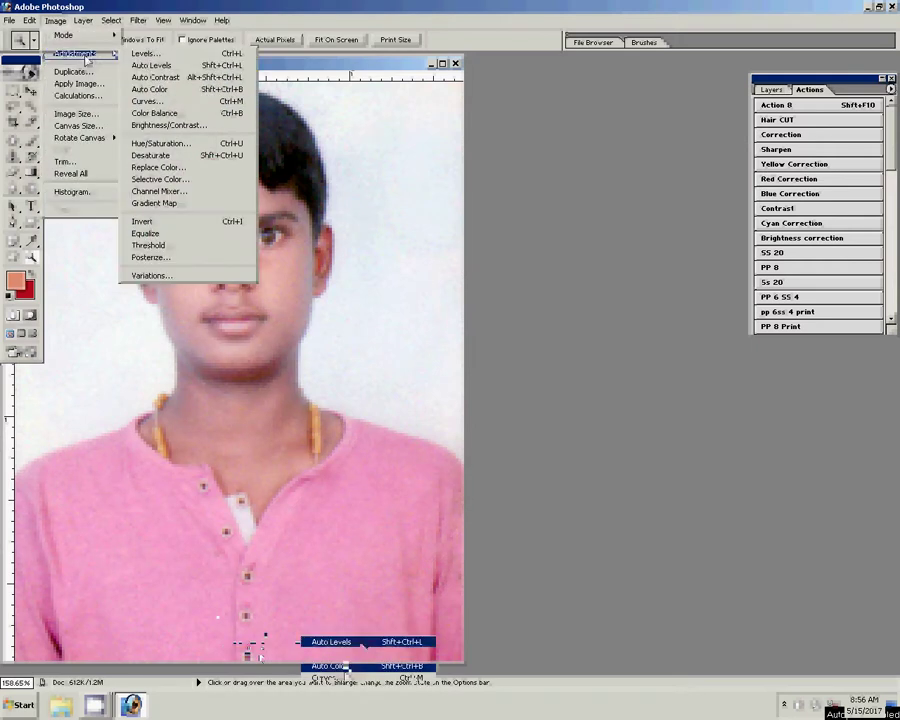
click(178, 112)
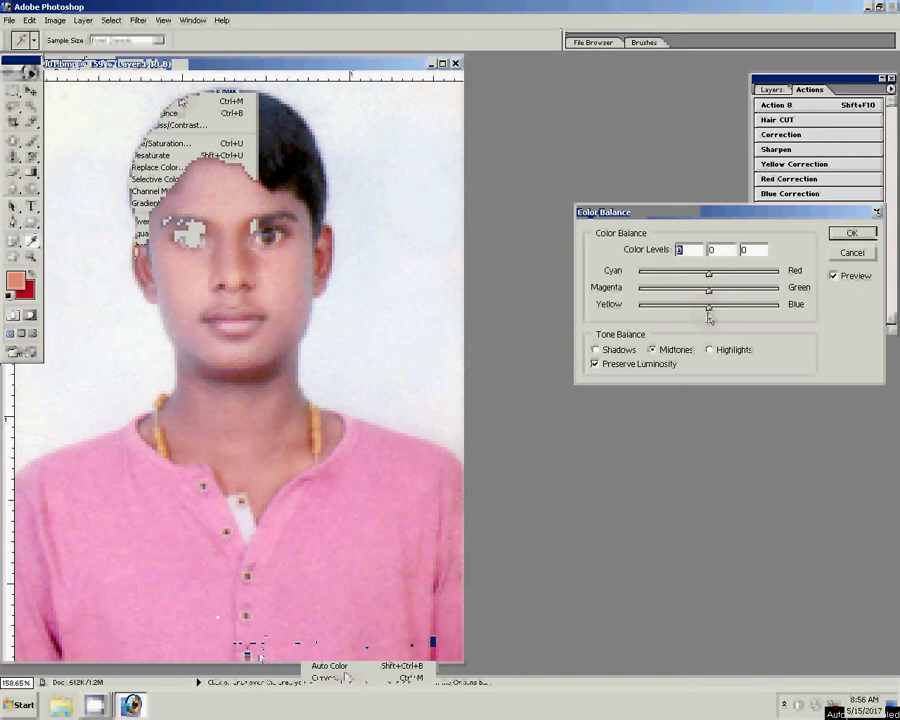
mouse_move(708, 307)
mouse_down()
mouse_move(685, 307)
mouse_move(698, 294)
mouse_up()
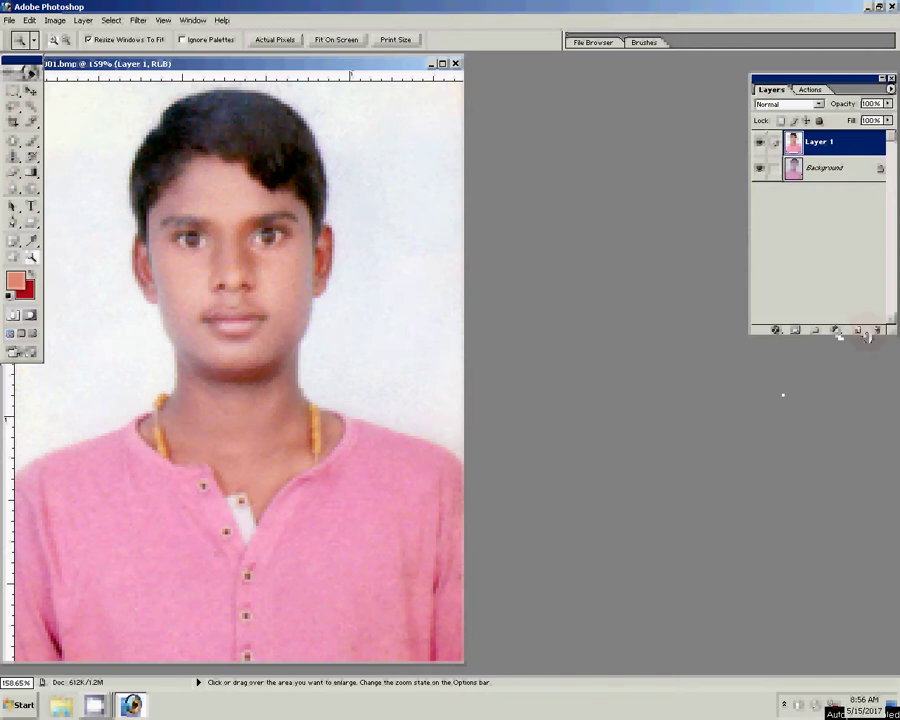
- Add Selective Color with Blacks black at +10 and set Levels midtones to 0.79
click(620, 160)
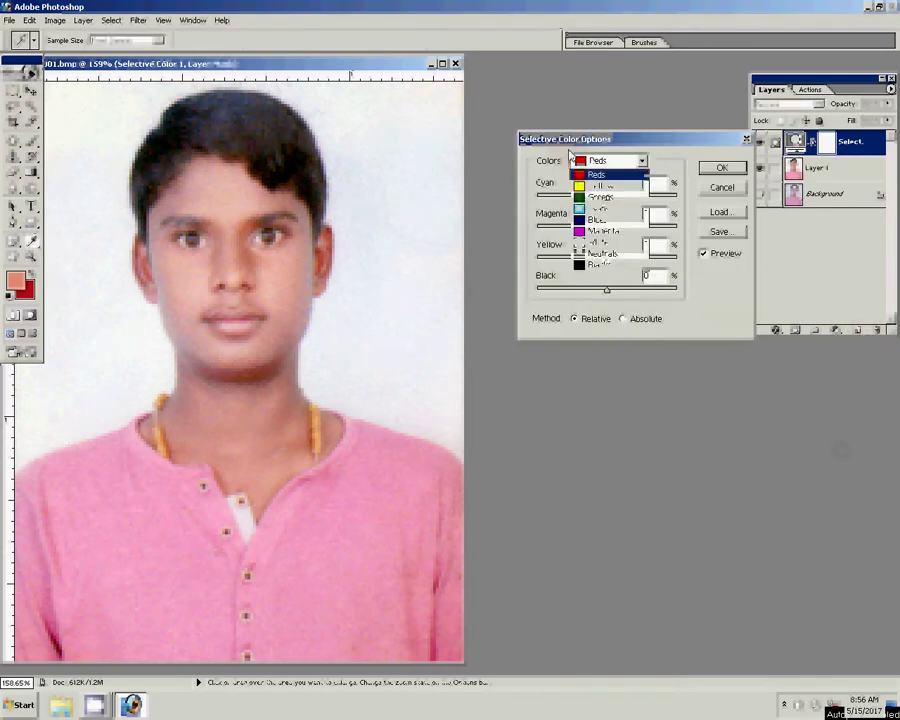
click(603, 261)
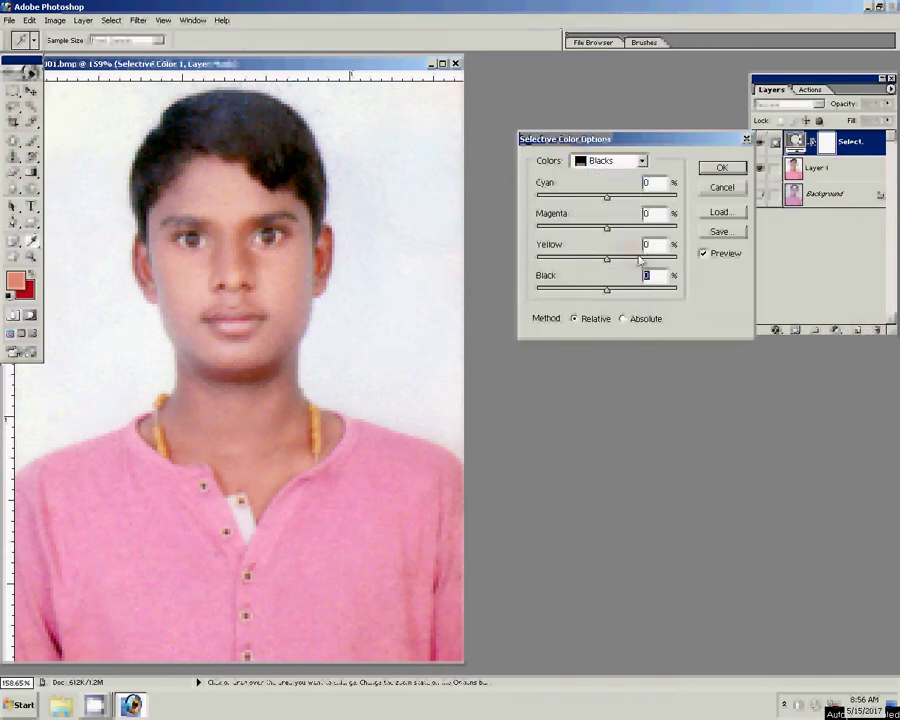
text(10)
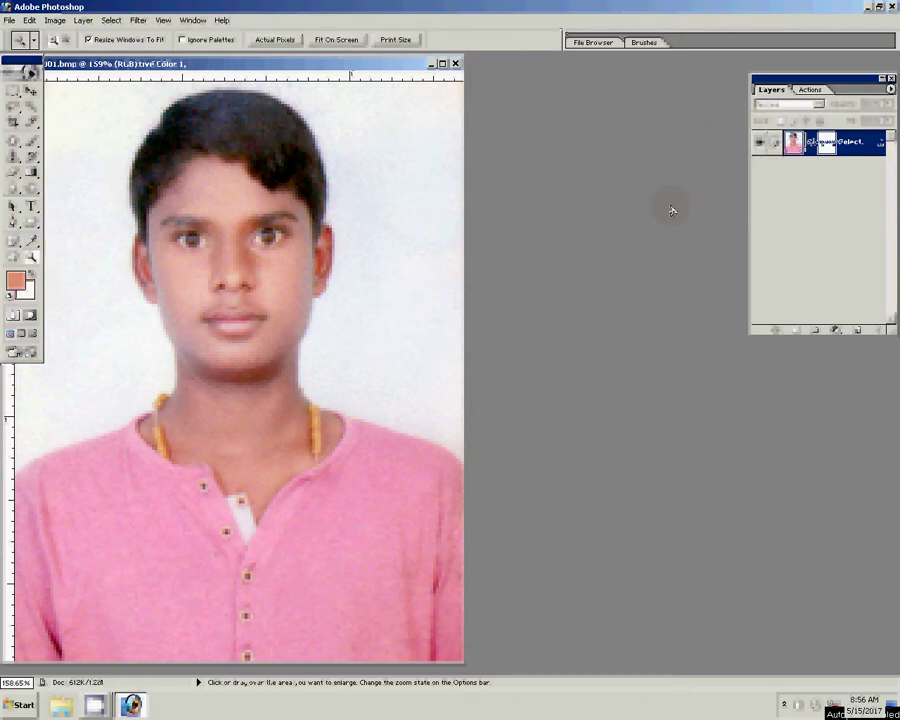
key(ctrl+l)
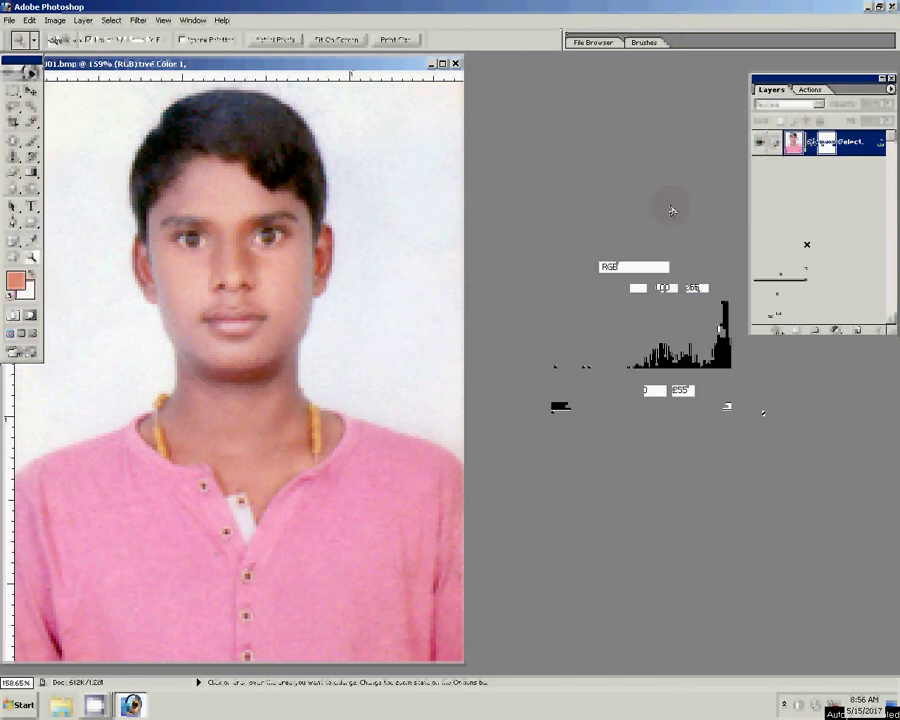
drag(651, 377, 656, 377)
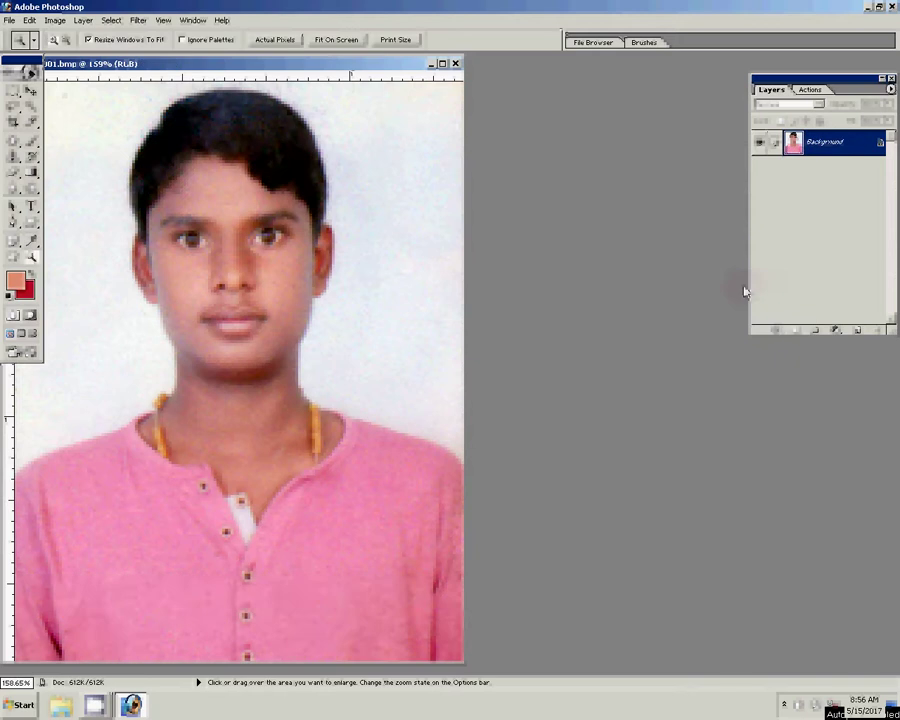
- Apply a further midtone Color Balance shift to -12 yellow and zoom in on the face
drag(708, 304, 700, 304)
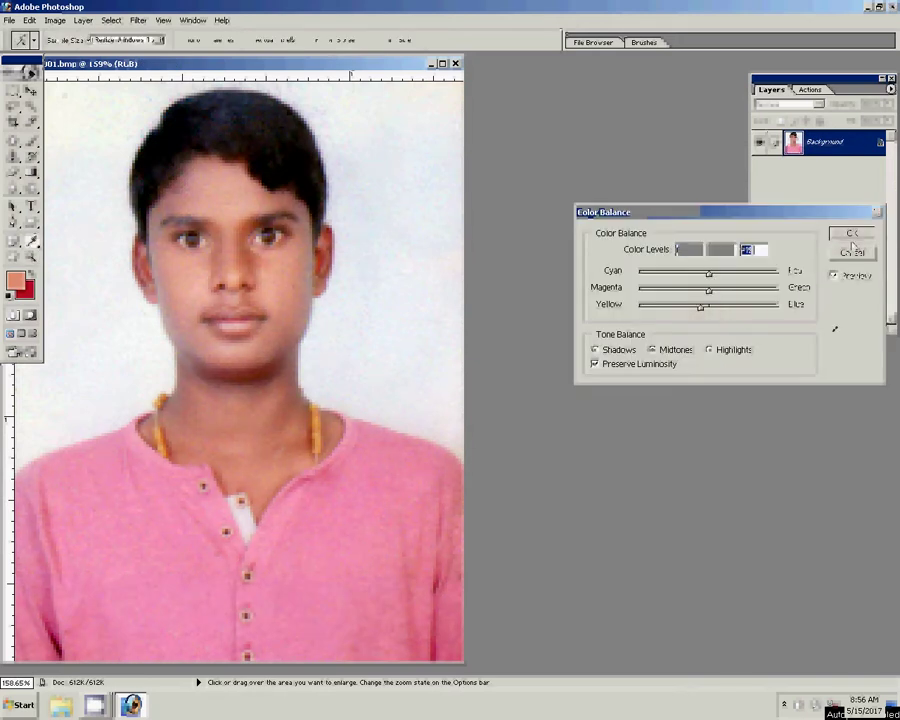
click(231, 254)
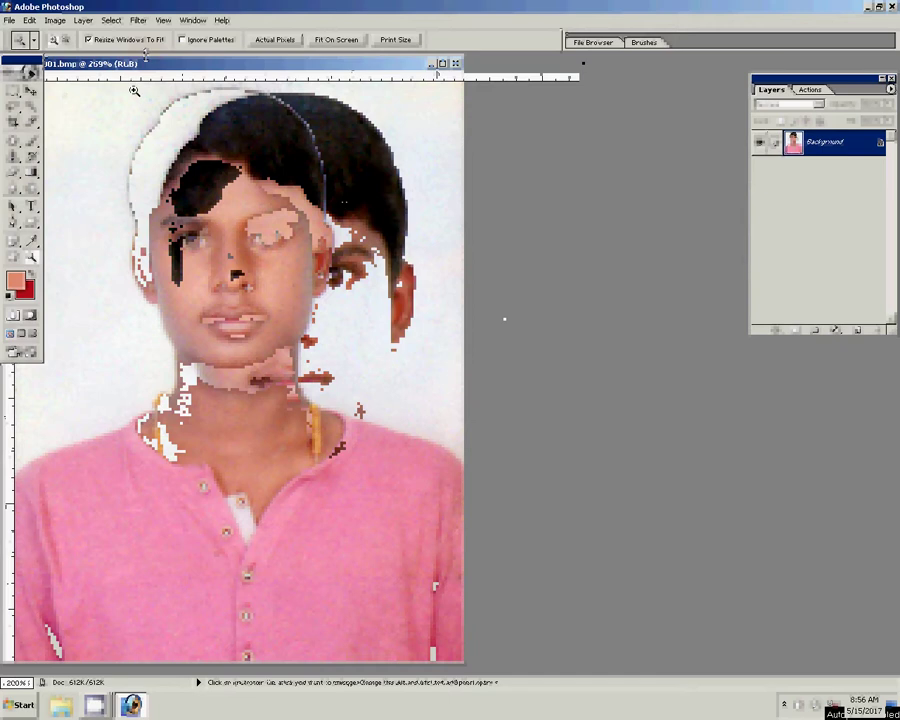
click(137, 21)
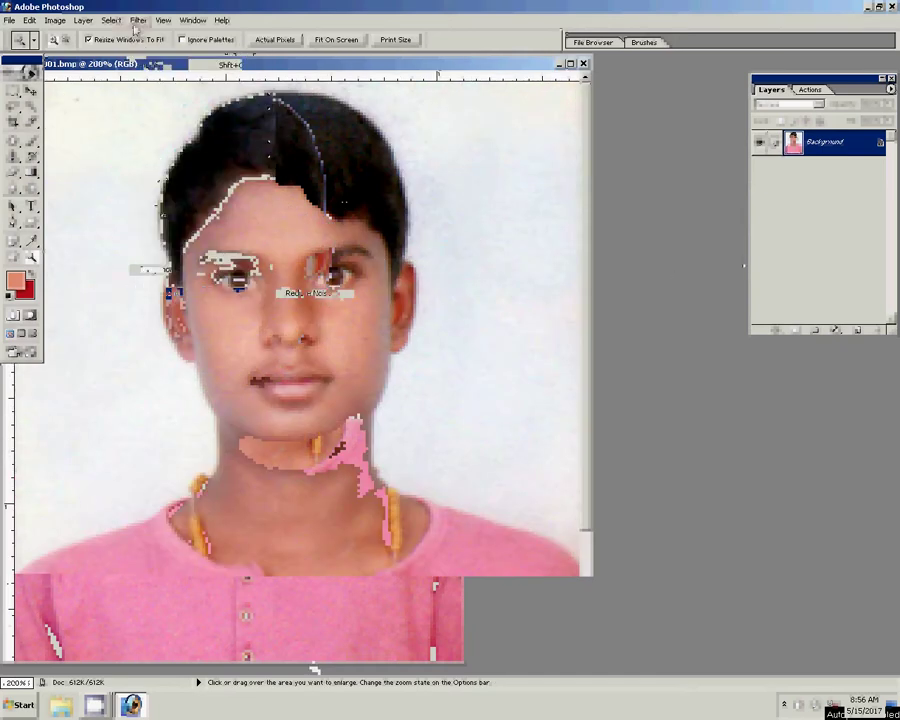
click(55, 20)
mouse_move(83, 20)
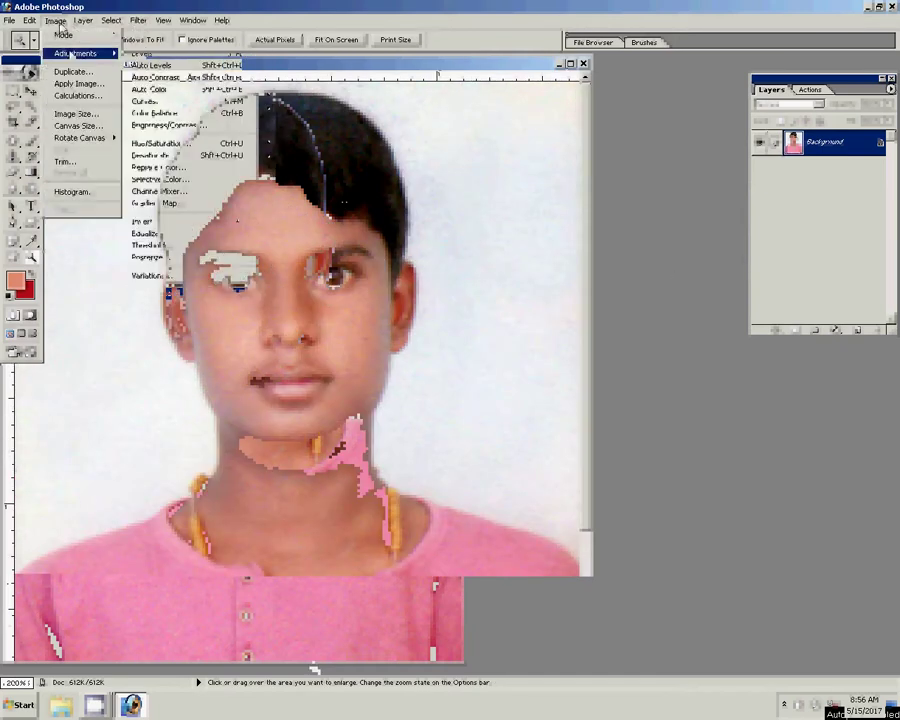
- Duplicate the Background layer and run Neat Image noise reduction with Graininess 30
click(113, 47)
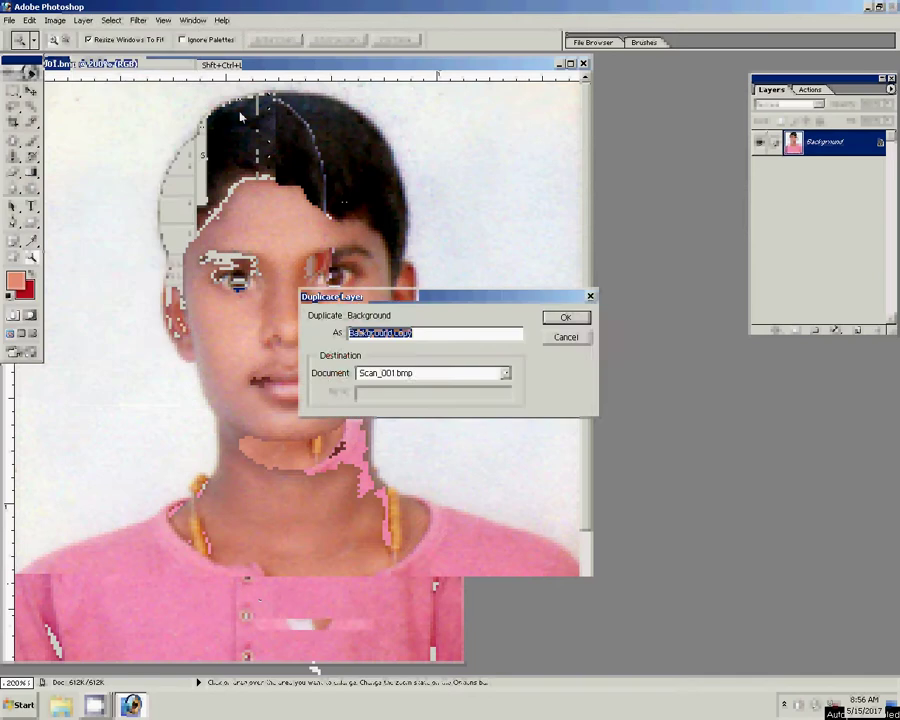
click(567, 317)
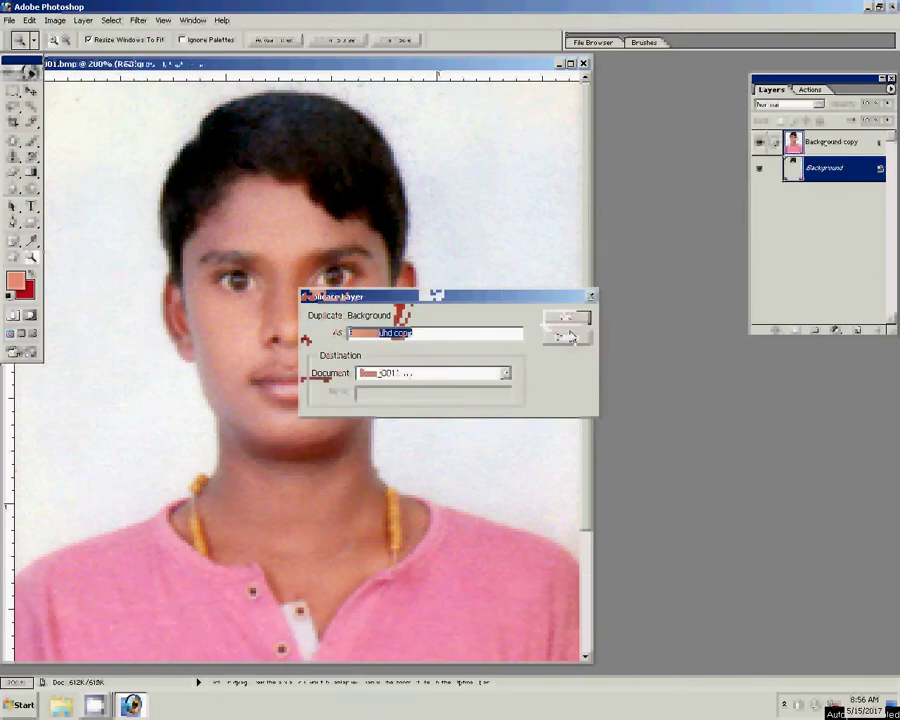
click(111, 20)
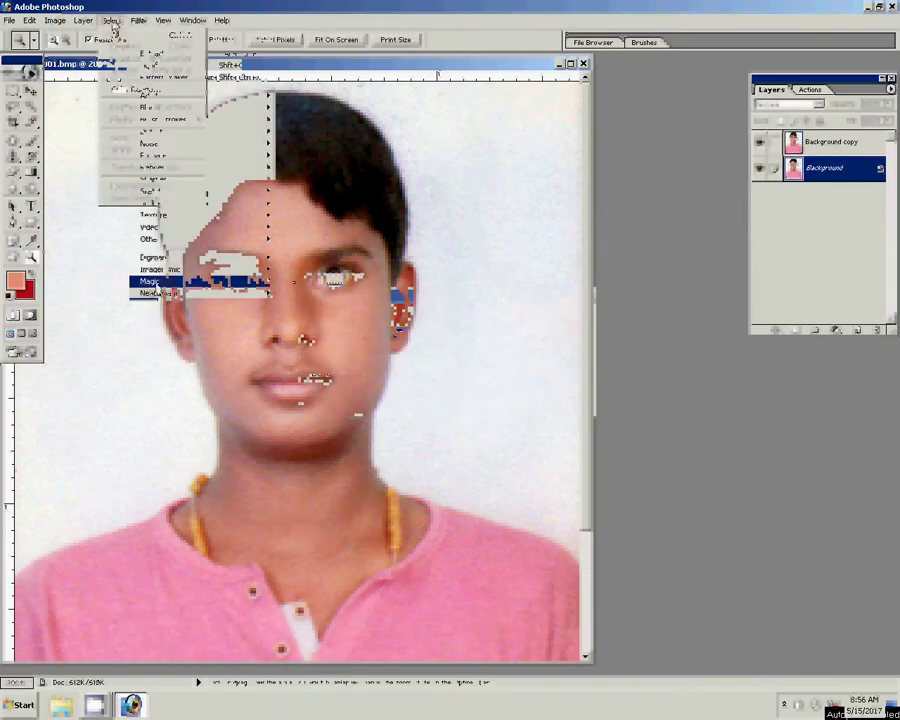
click(155, 293)
double_click(513, 307)
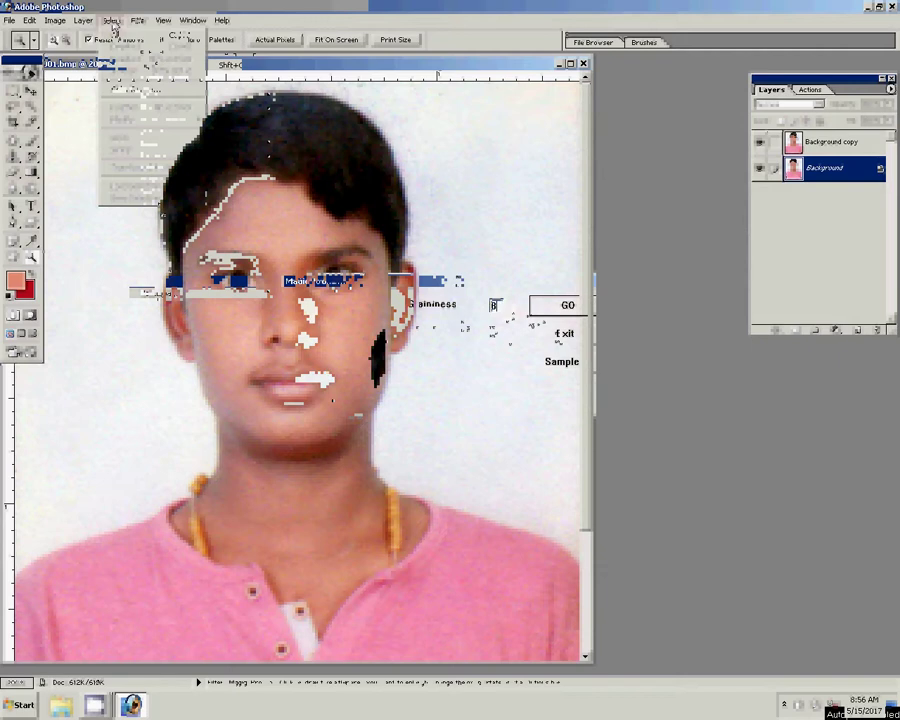
click(565, 333)
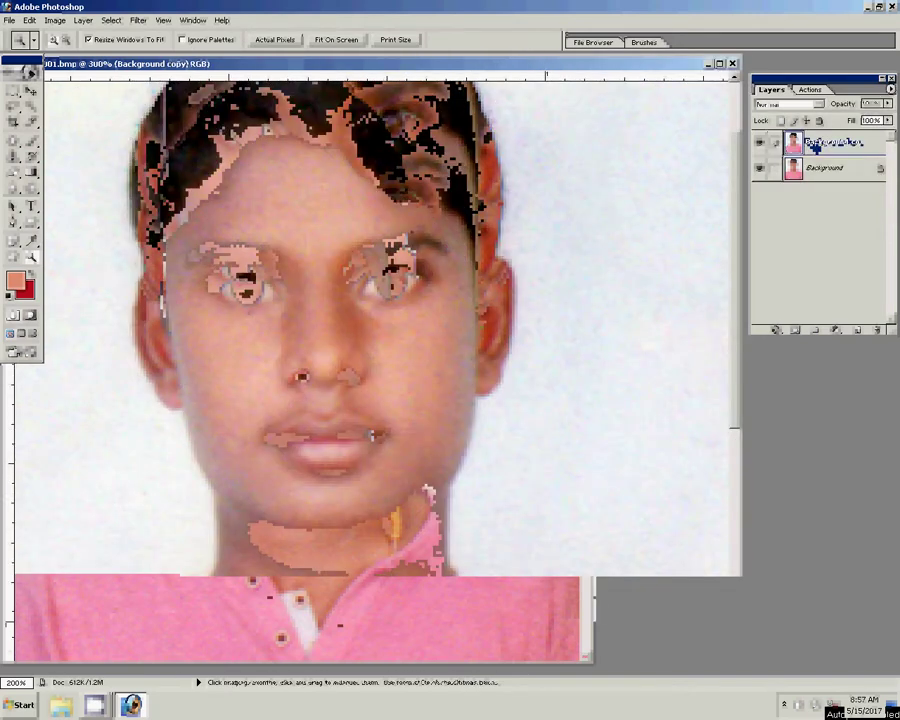
- Erase over the face on the smoothed copy at 60% opacity, then Merge Down
click(14, 172)
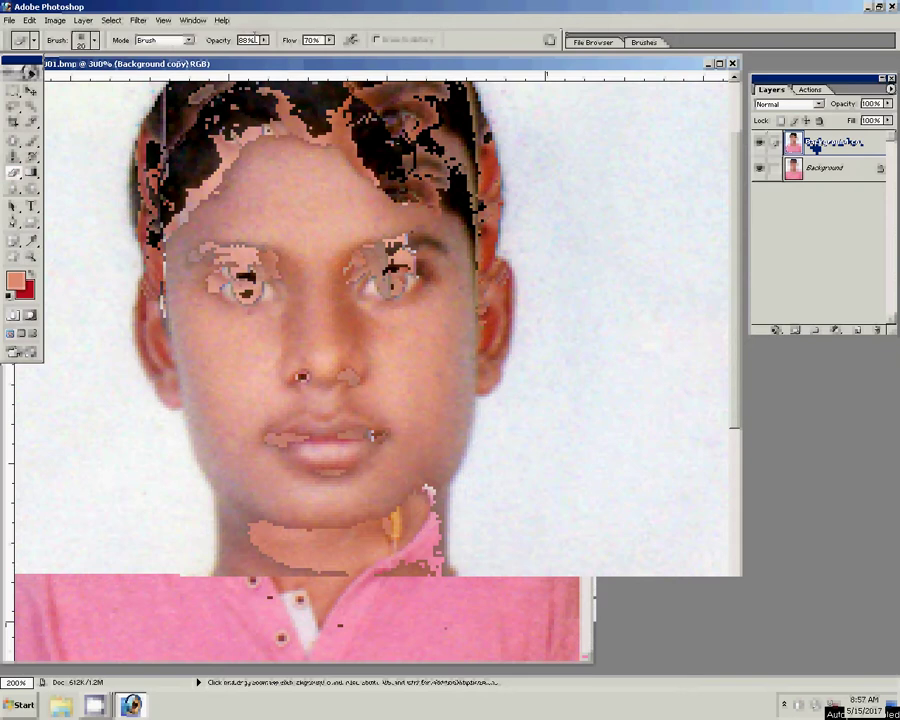
click(207, 41)
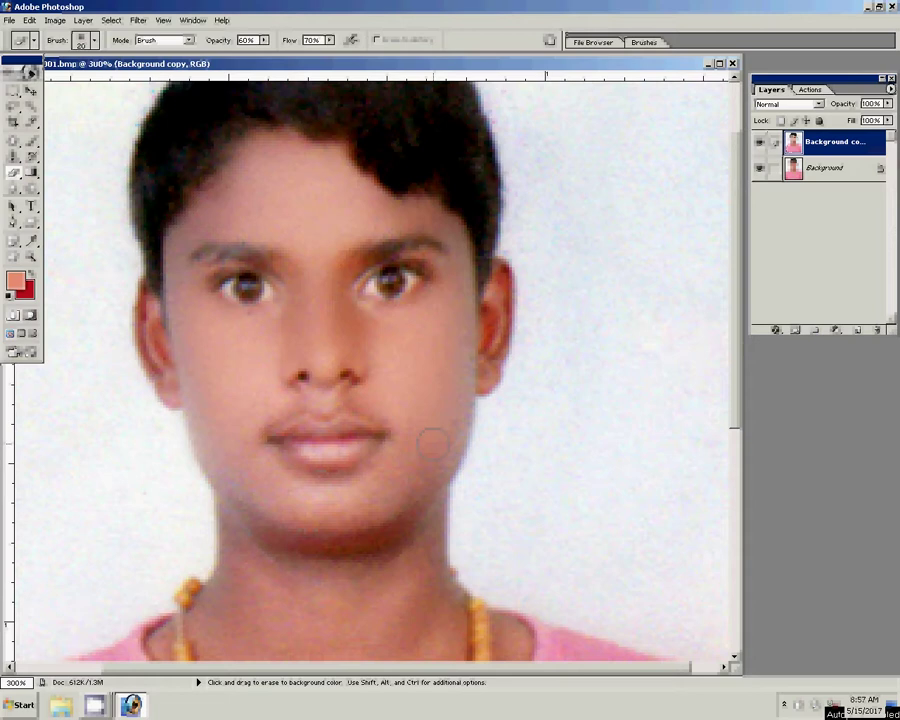
scroll(378, 564, down, 5)
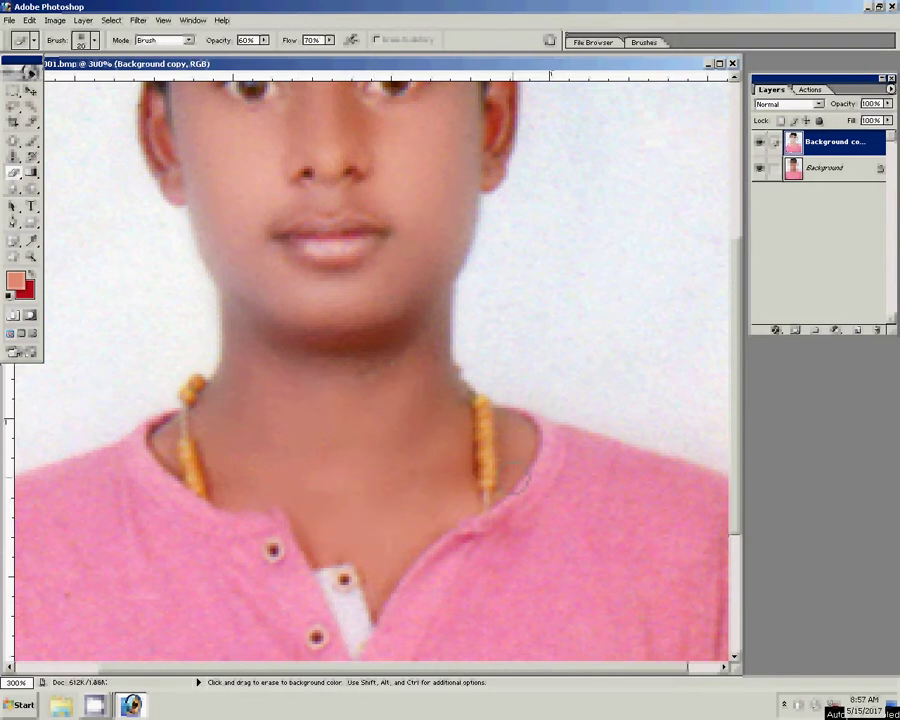
click(83, 20)
click(113, 368)
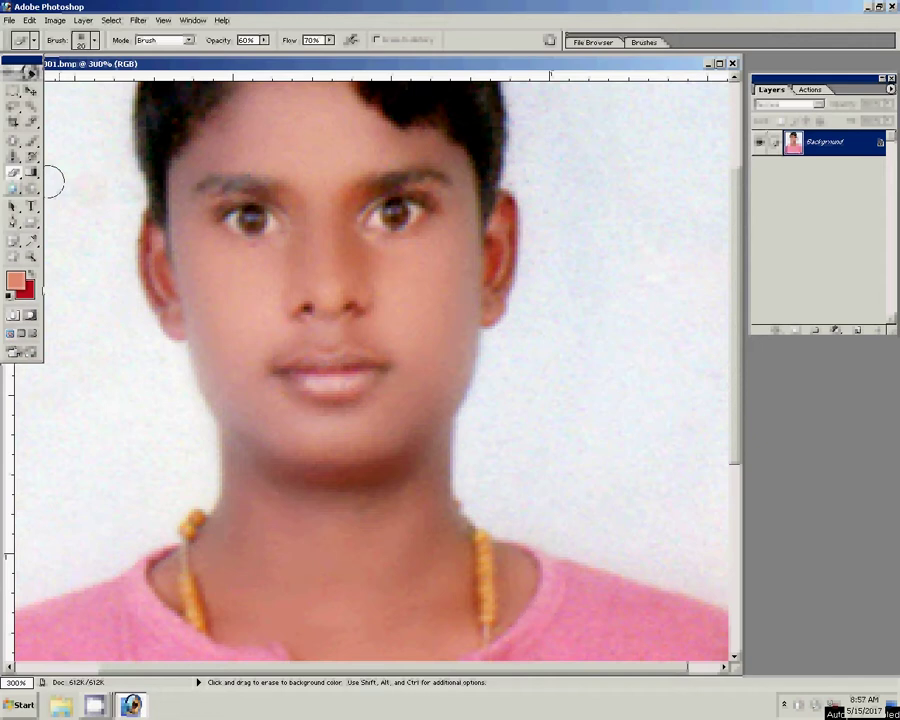
- Zoom in close on the eyes, then fit the whole photo back in view
key(shift+e)
key(ctrl+equal)
key(ctrl+equal)
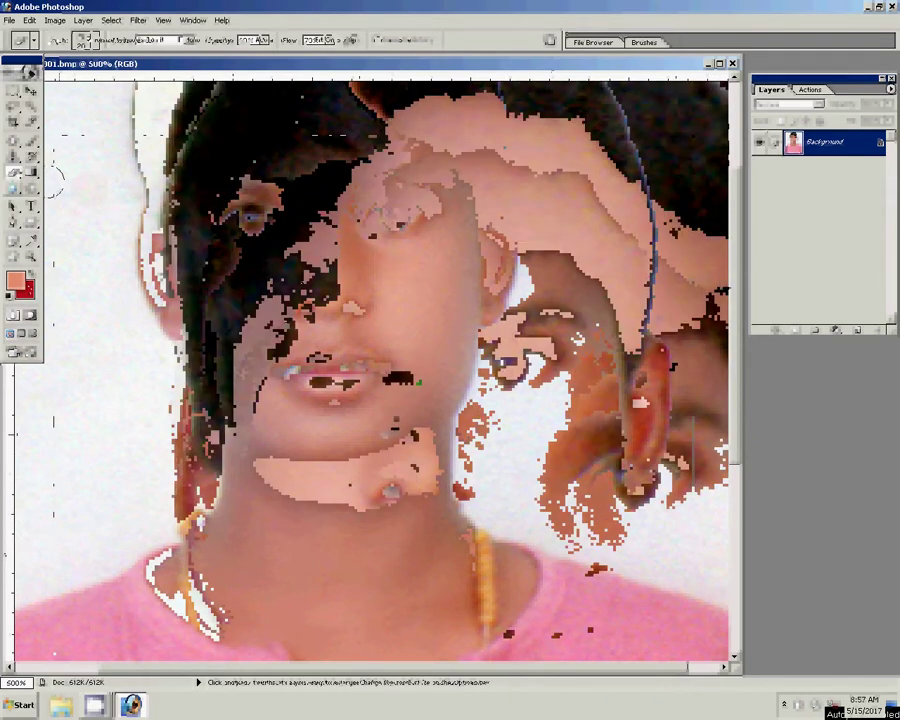
key(shift+j)
key(ctrl+equal)
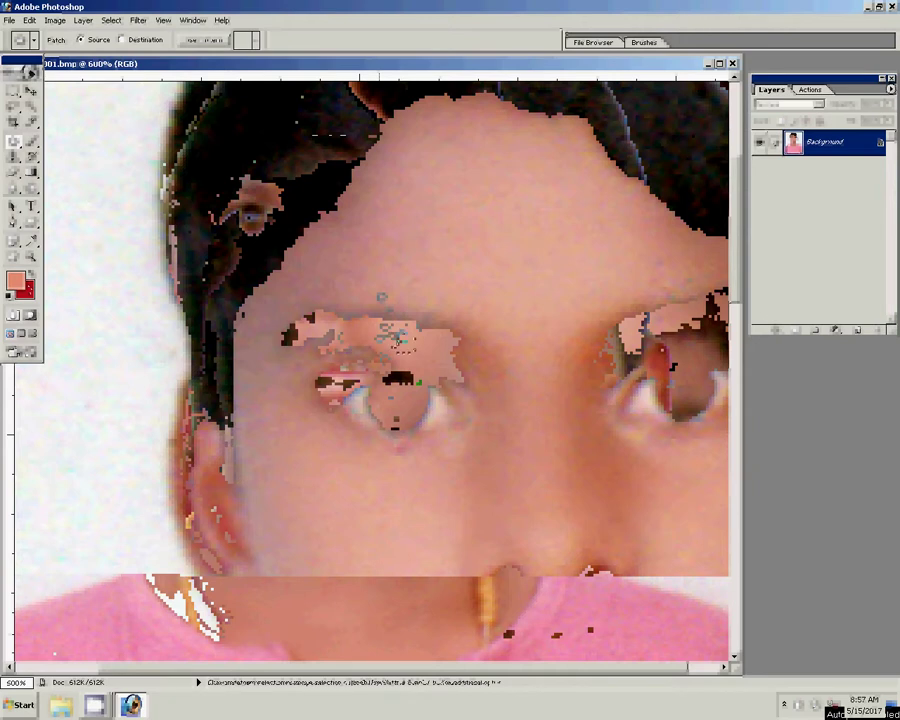
key(z)
right_click(405, 277)
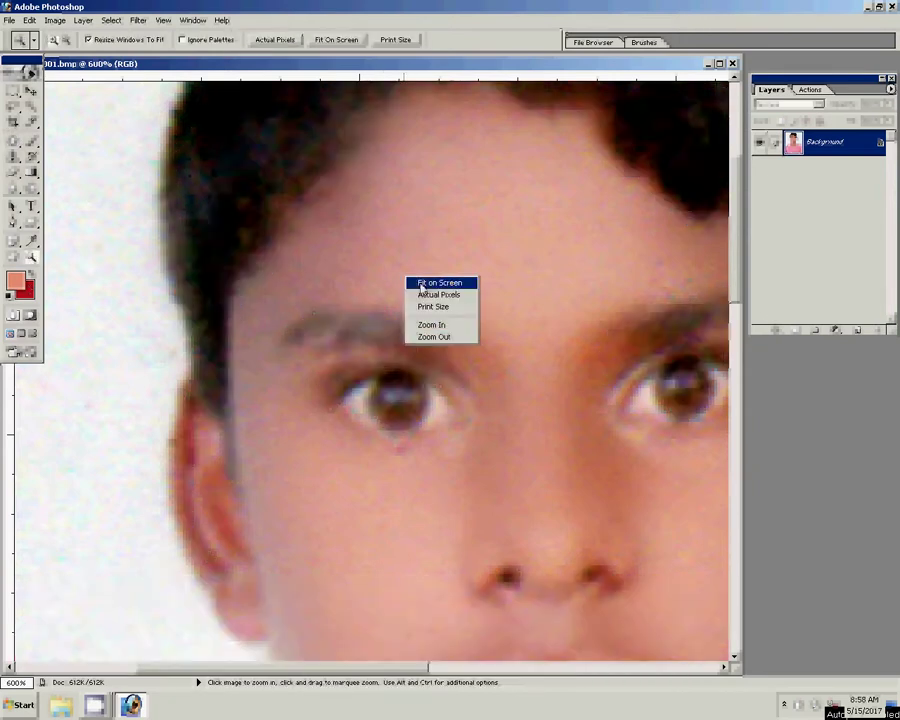
click(139, 20)
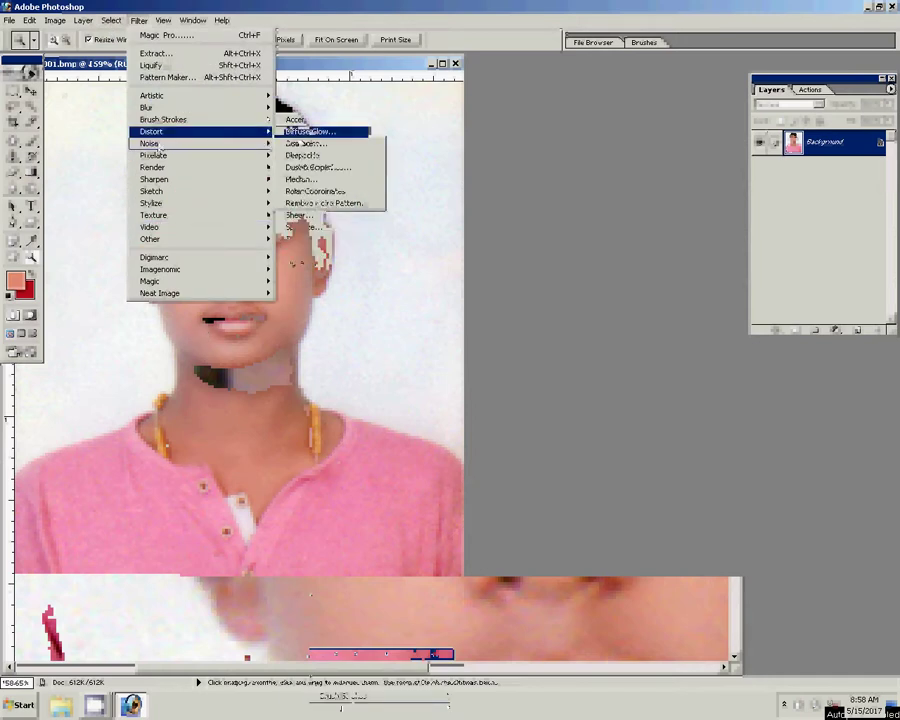
- Preview the Add Noise filter around the face and neck, then fit the image on screen
mouse_move(150, 143)
click(305, 143)
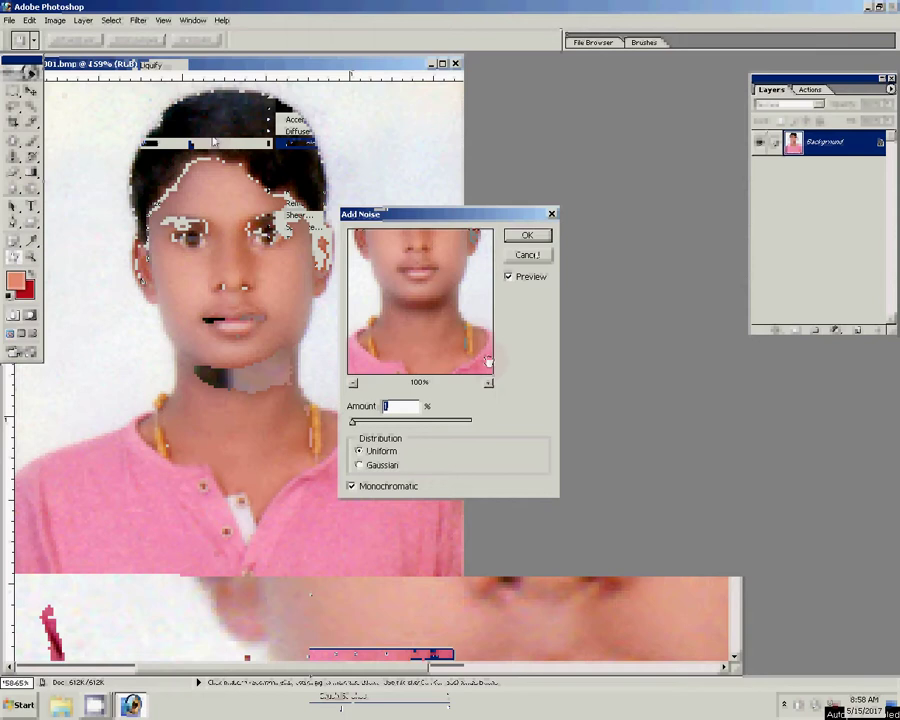
click(284, 302)
ctrl+click(284, 302)
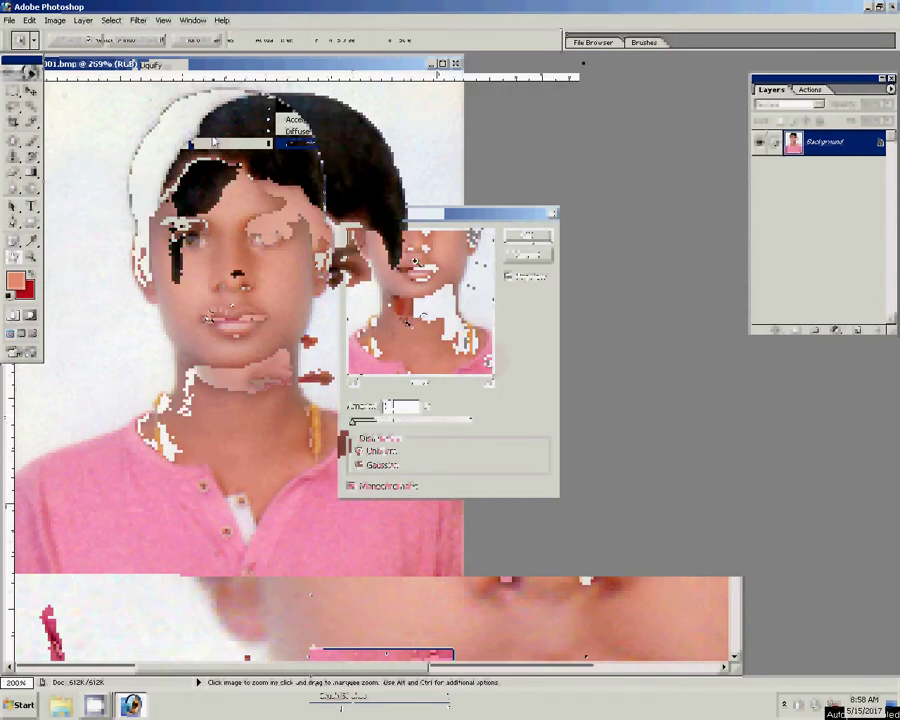
right_click(432, 282)
click(435, 294)
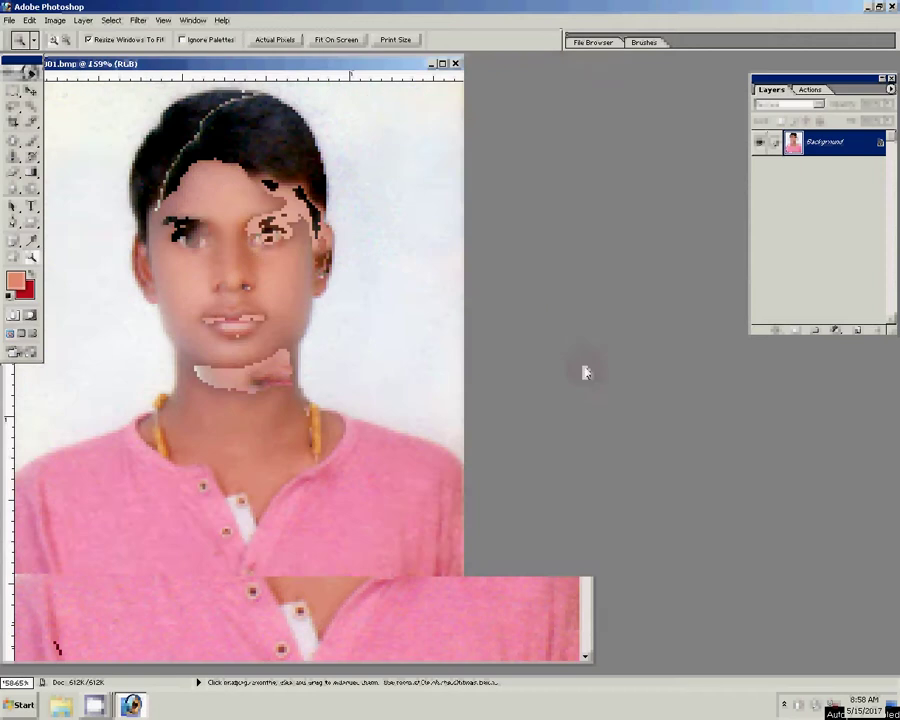
- Shift the photo's colour balance slightly toward yellow
key(ctrl+b)
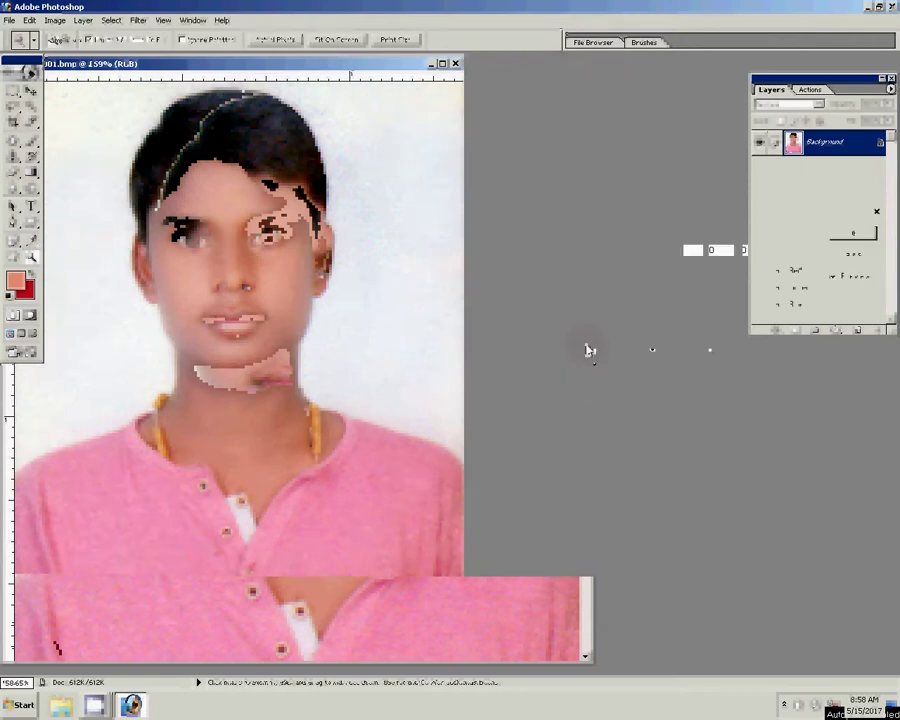
drag(709, 306, 703, 306)
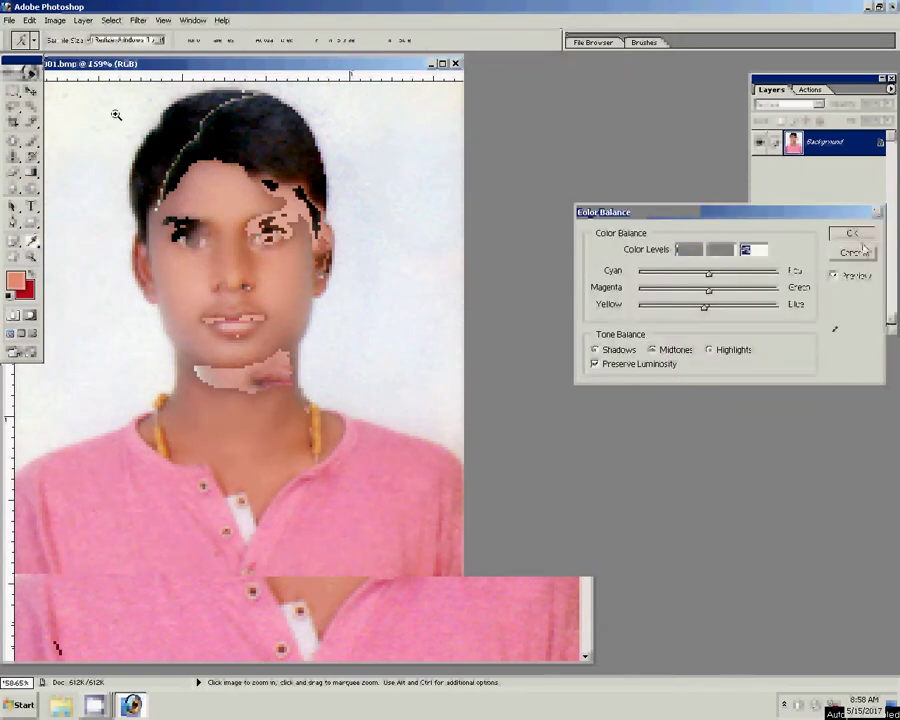
key(Return)
- Run the PP 8 Print action to tile eight copies, then rotate the canvas 90°
click(810, 89)
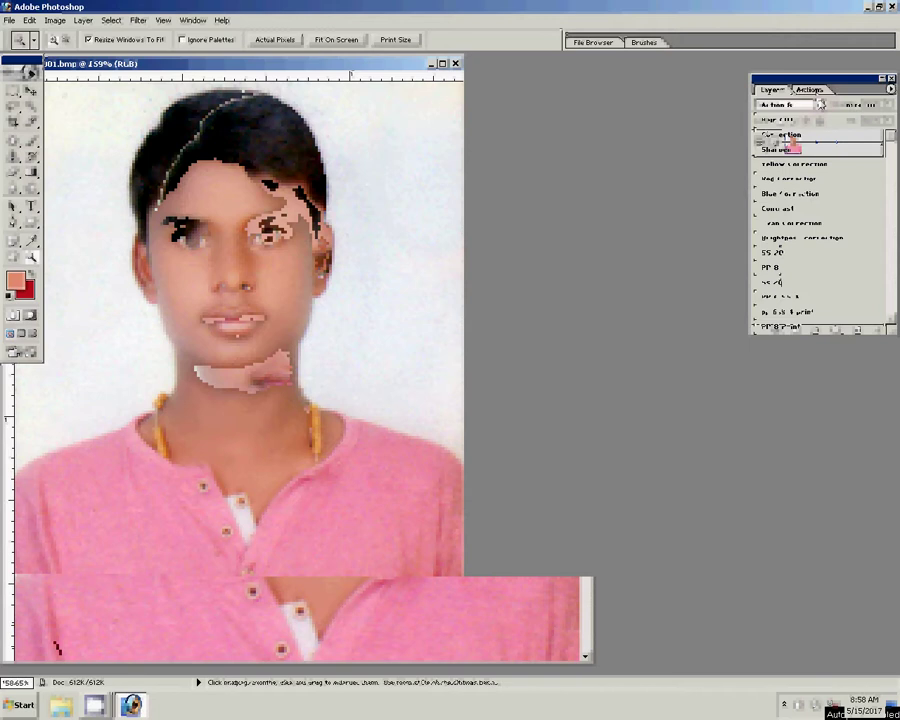
click(783, 270)
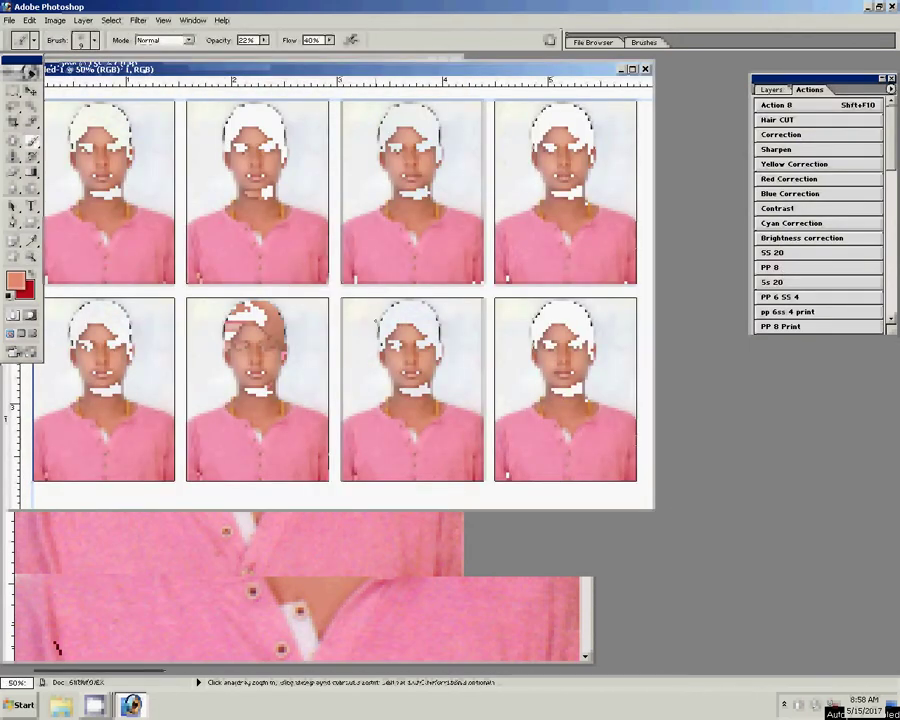
click(55, 20)
click(140, 137)
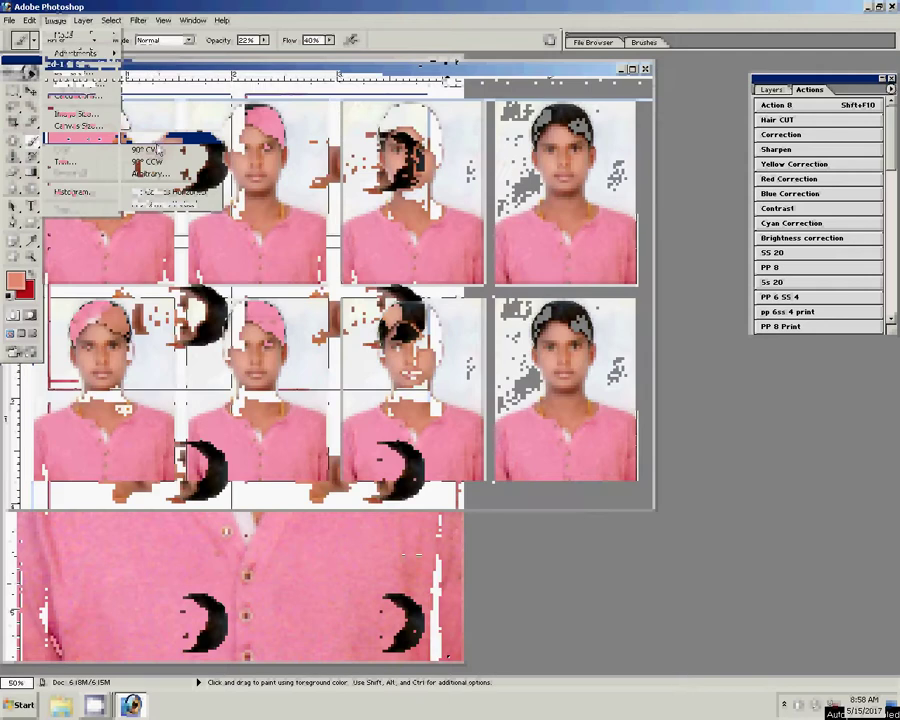
key(ctrl+shift+s)
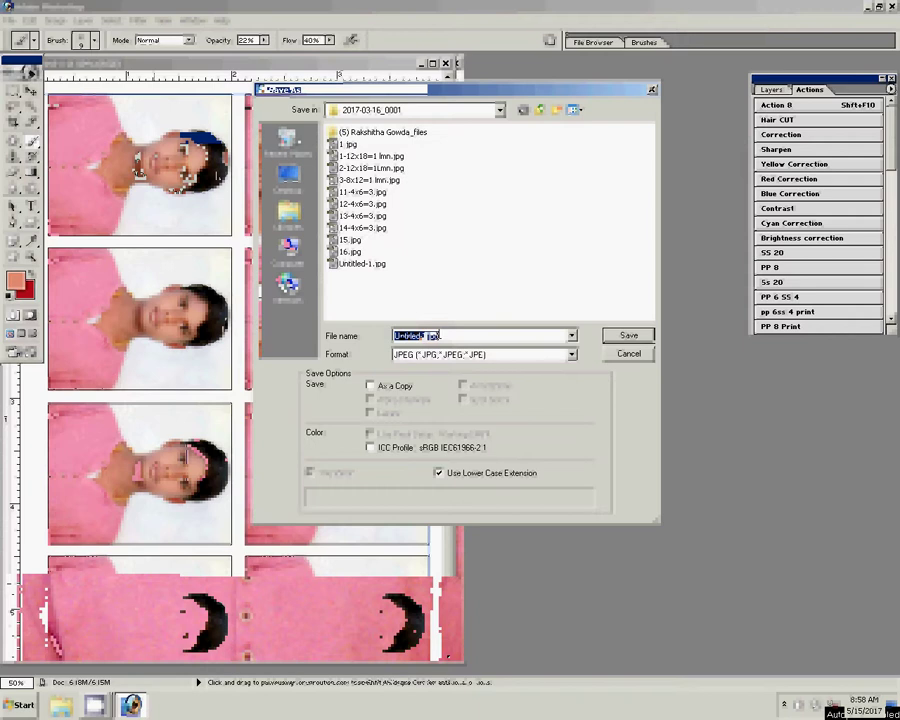
- Save the sheet as JPEG '2' in the 2017-03-16_0001 folder, accepting the quality settings
text(2)
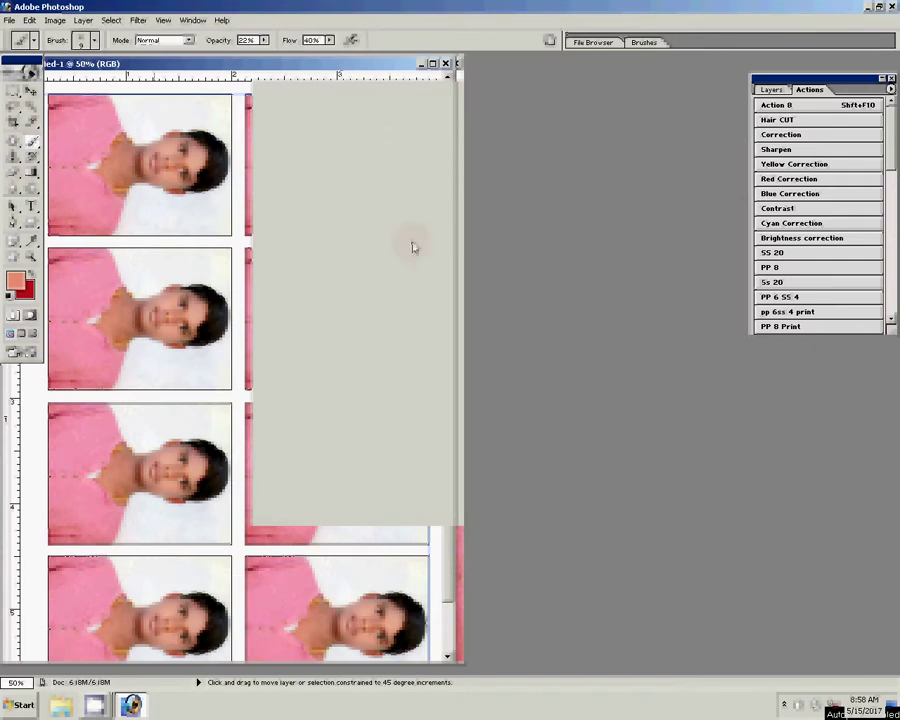
key(Return)
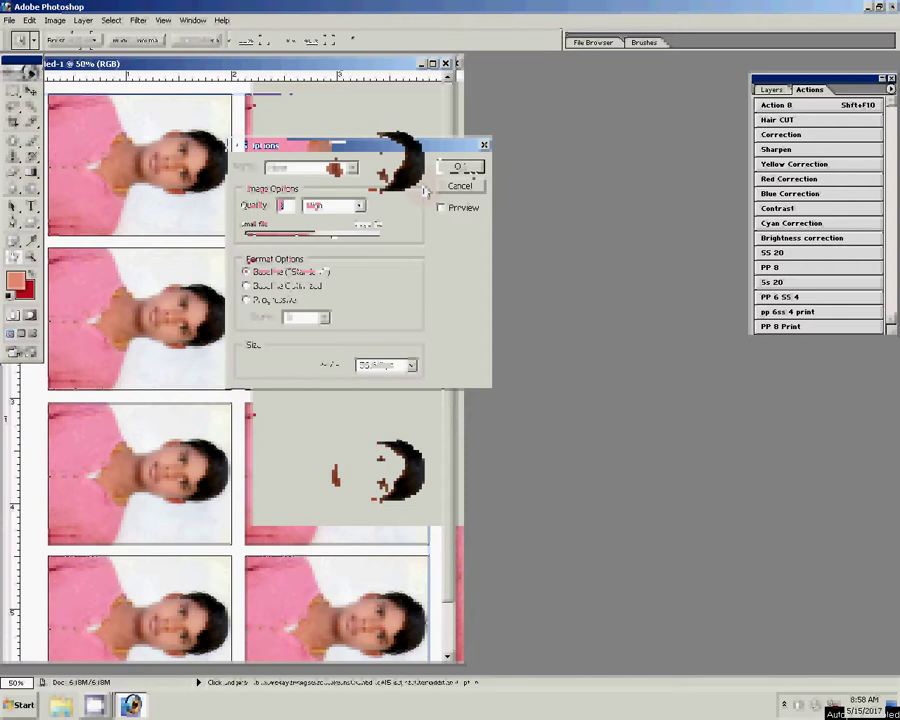